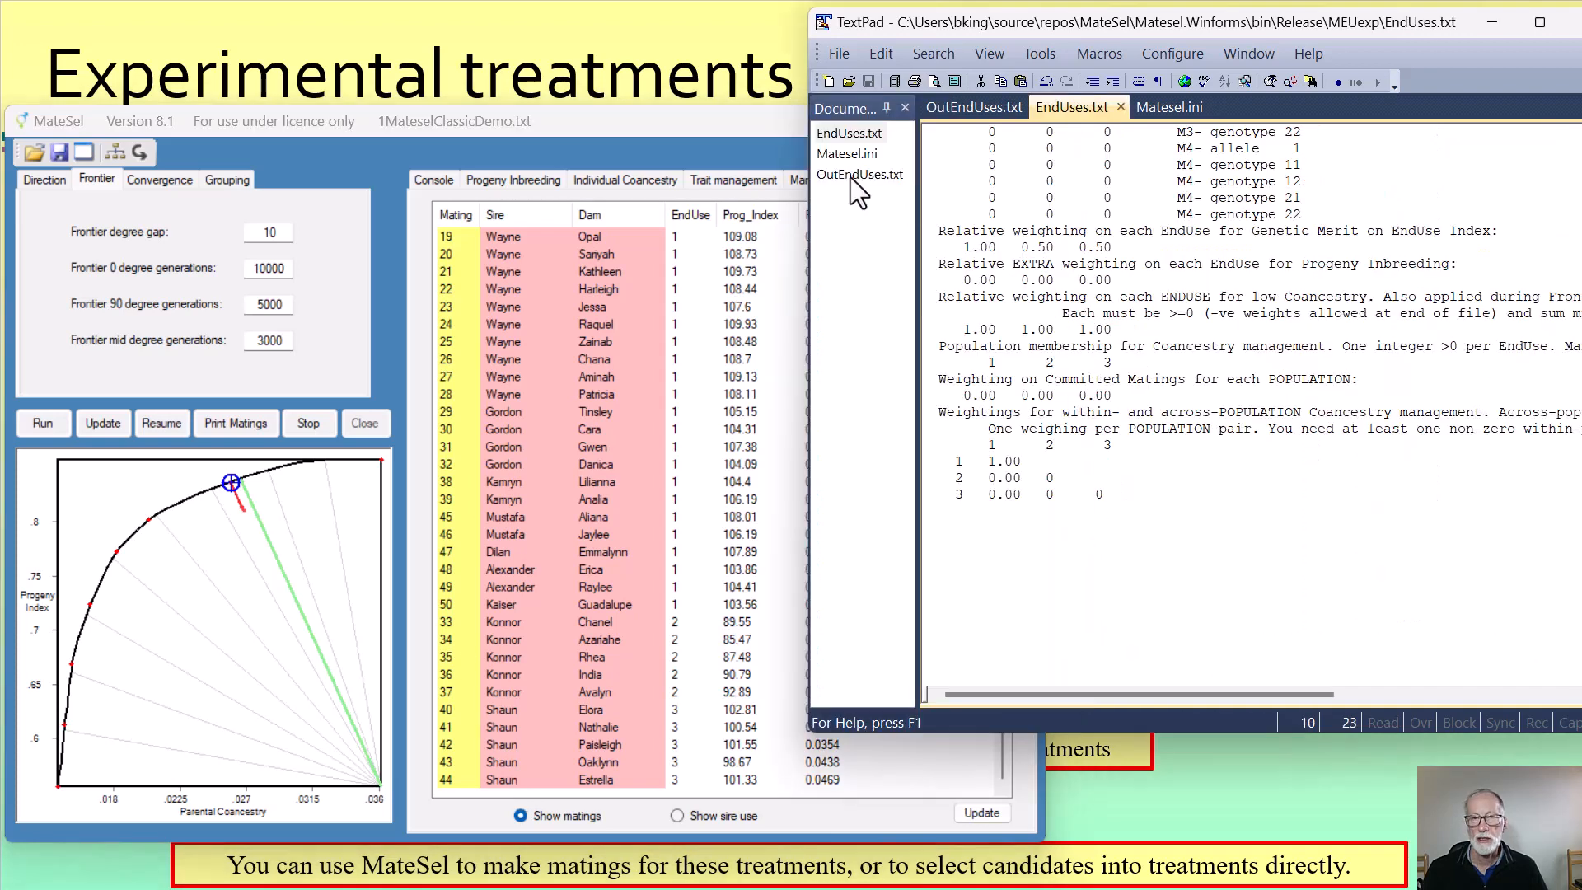
Examine the across-population coancestry of populations 2 and 3 in OutEndUses.txt in TextPad
left_click(850, 176)
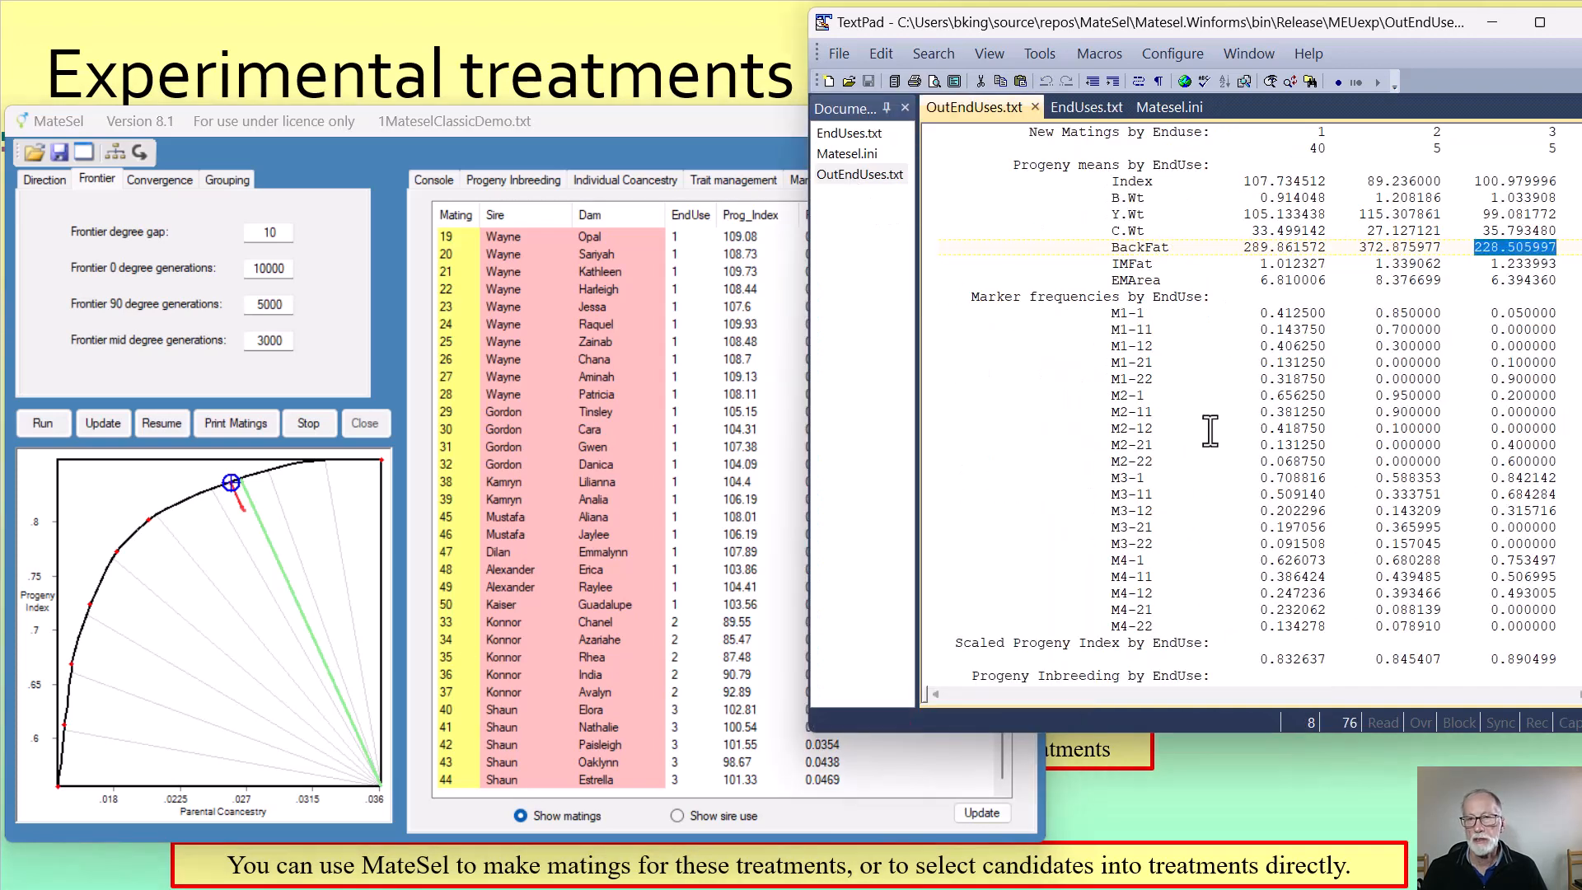
scroll(1203, 428, "down", 6)
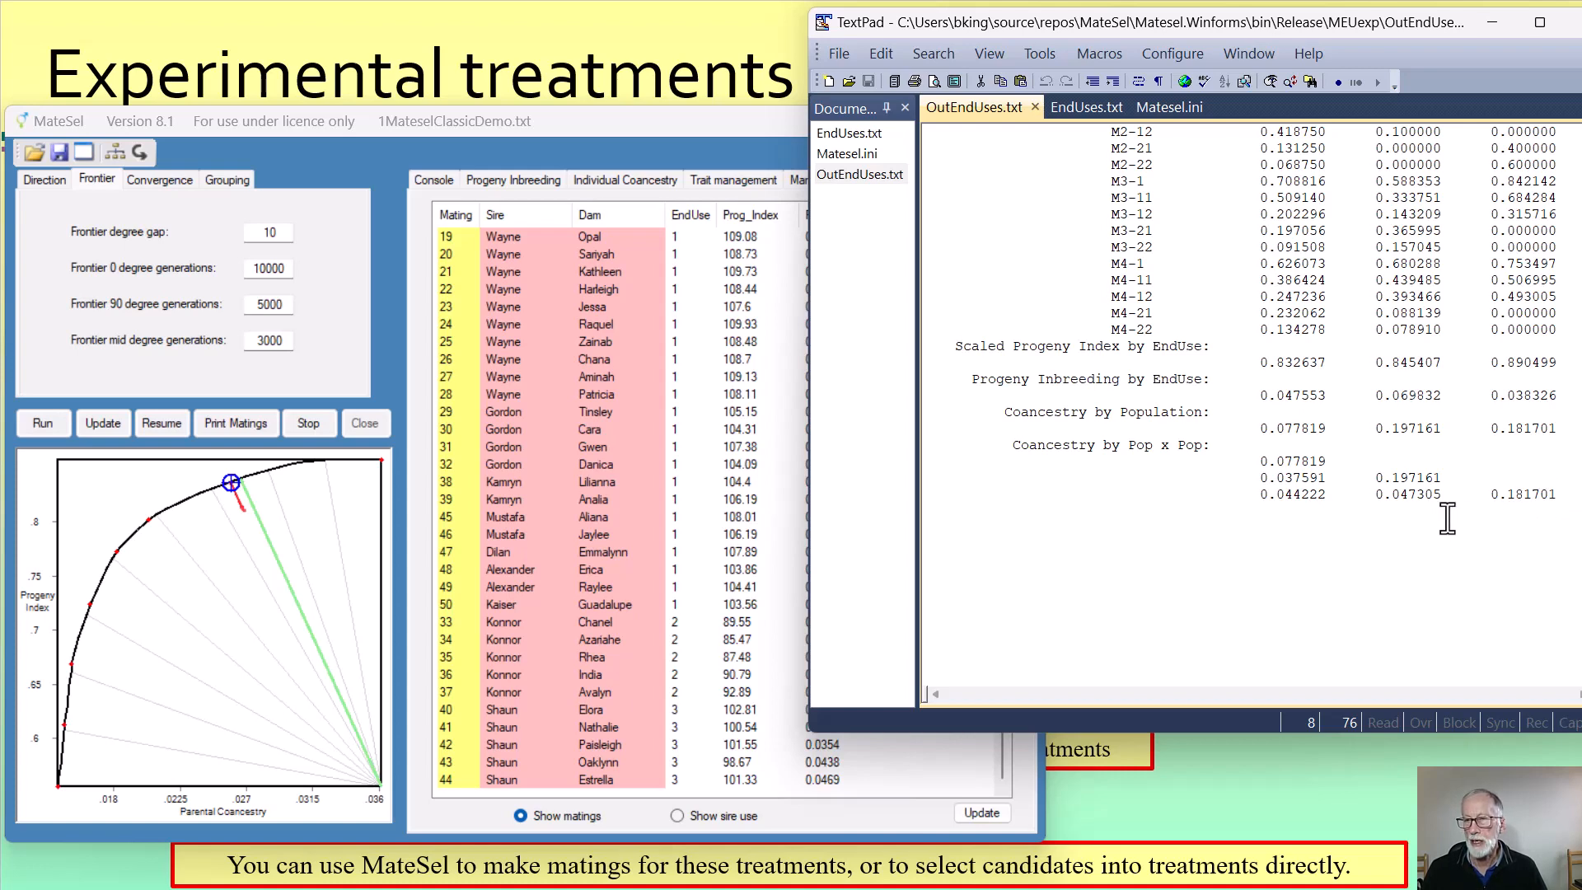
left_click_drag(1449, 497, 1254, 500)
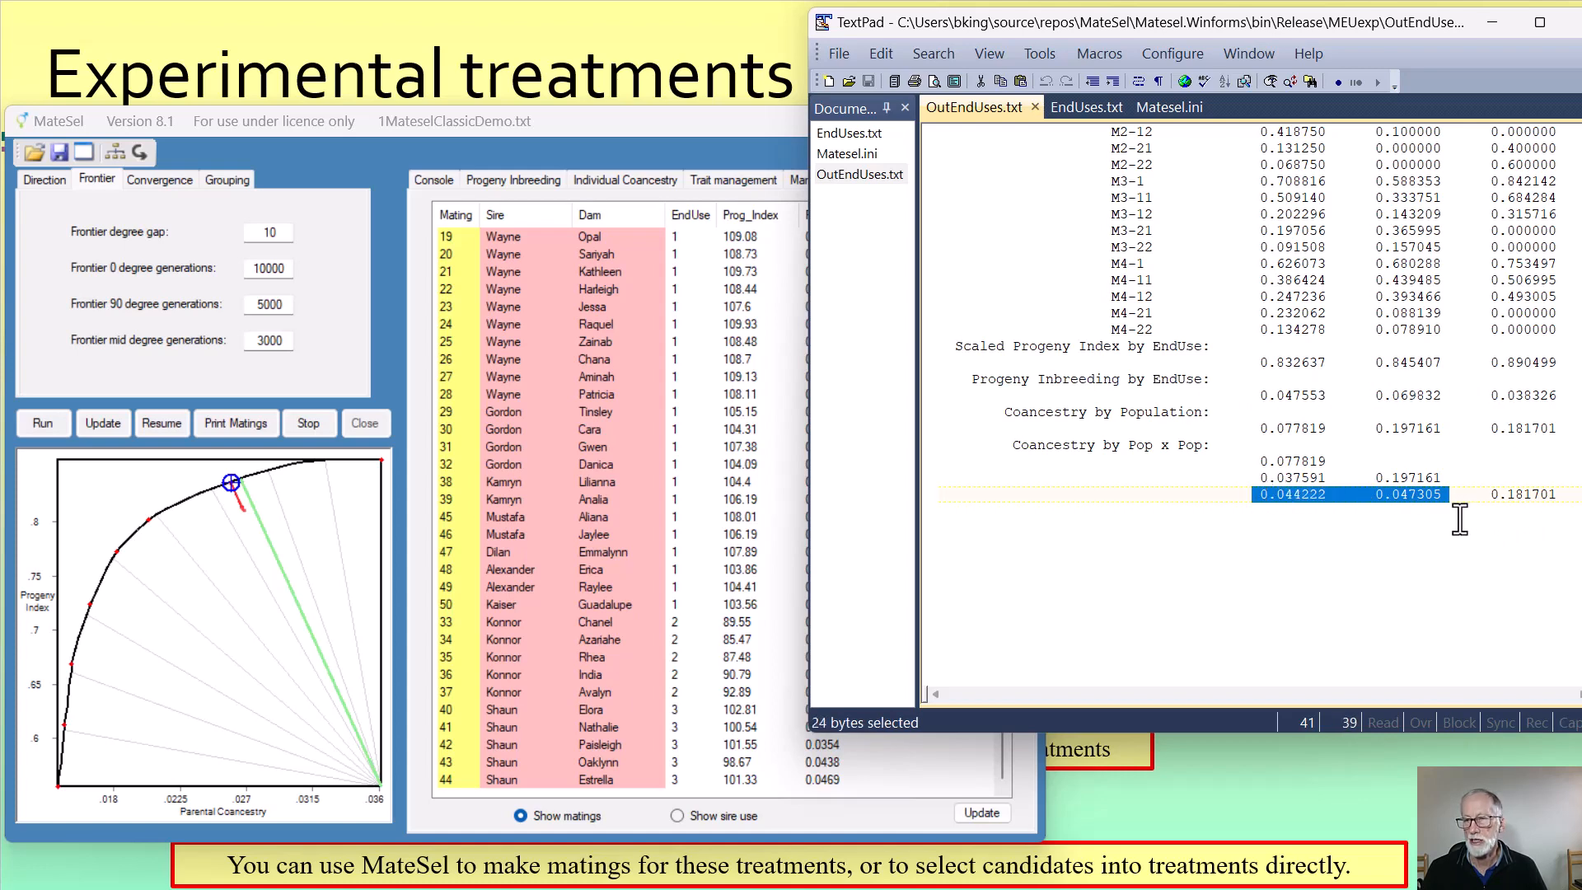
left_click(1429, 519)
left_click_drag(1442, 495, 1379, 498)
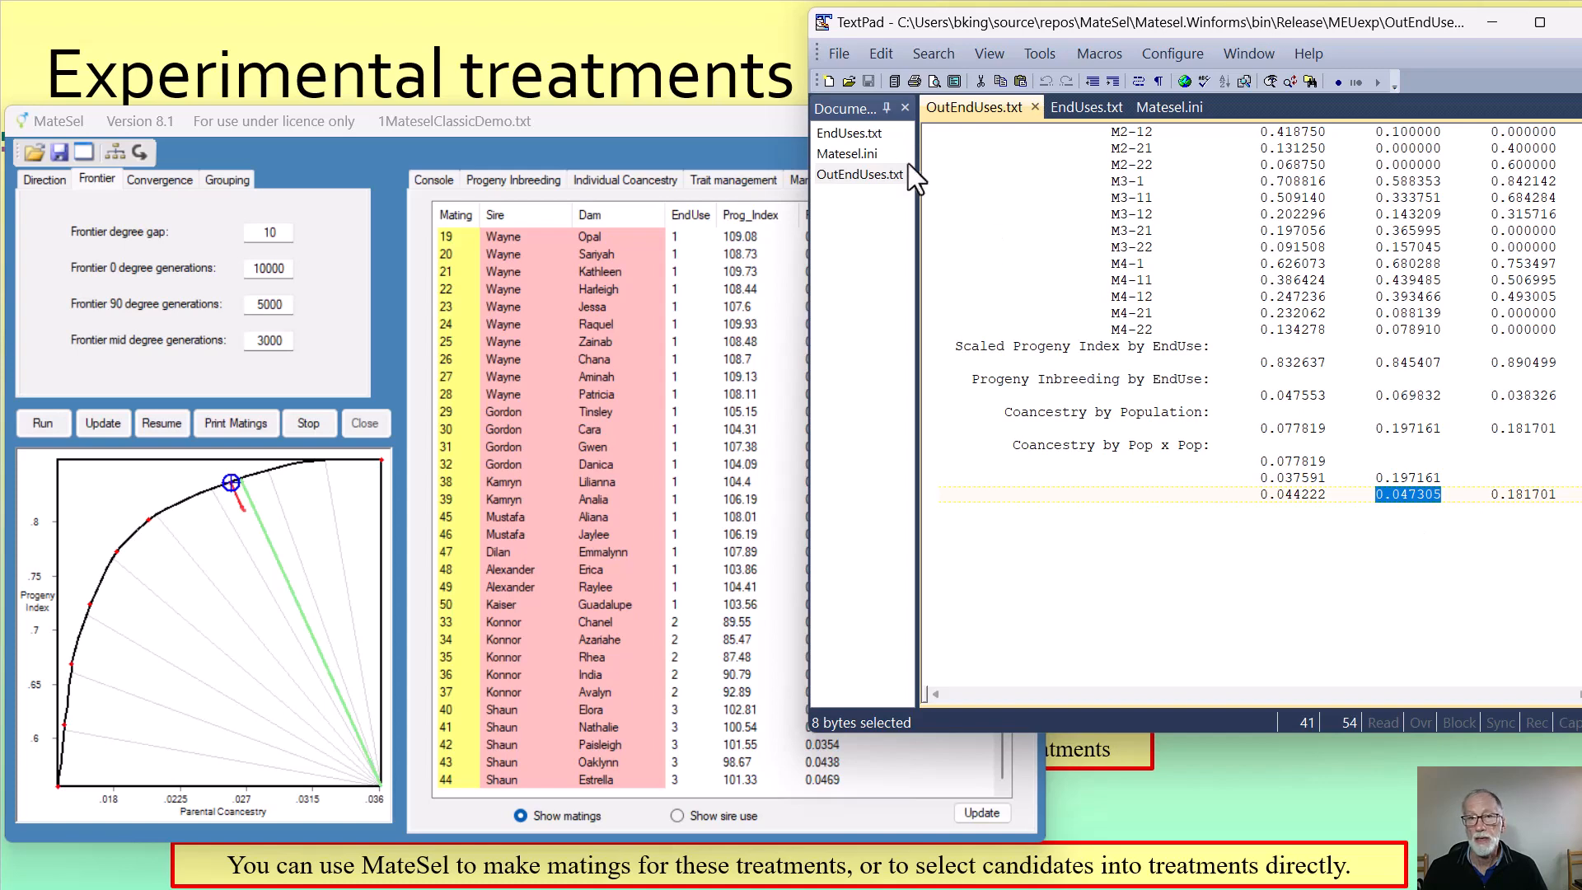
In EndUses.txt, set the across-population coancestry weighting for populations 3 and 2 to -0.4 and save the file
left_click(847, 132)
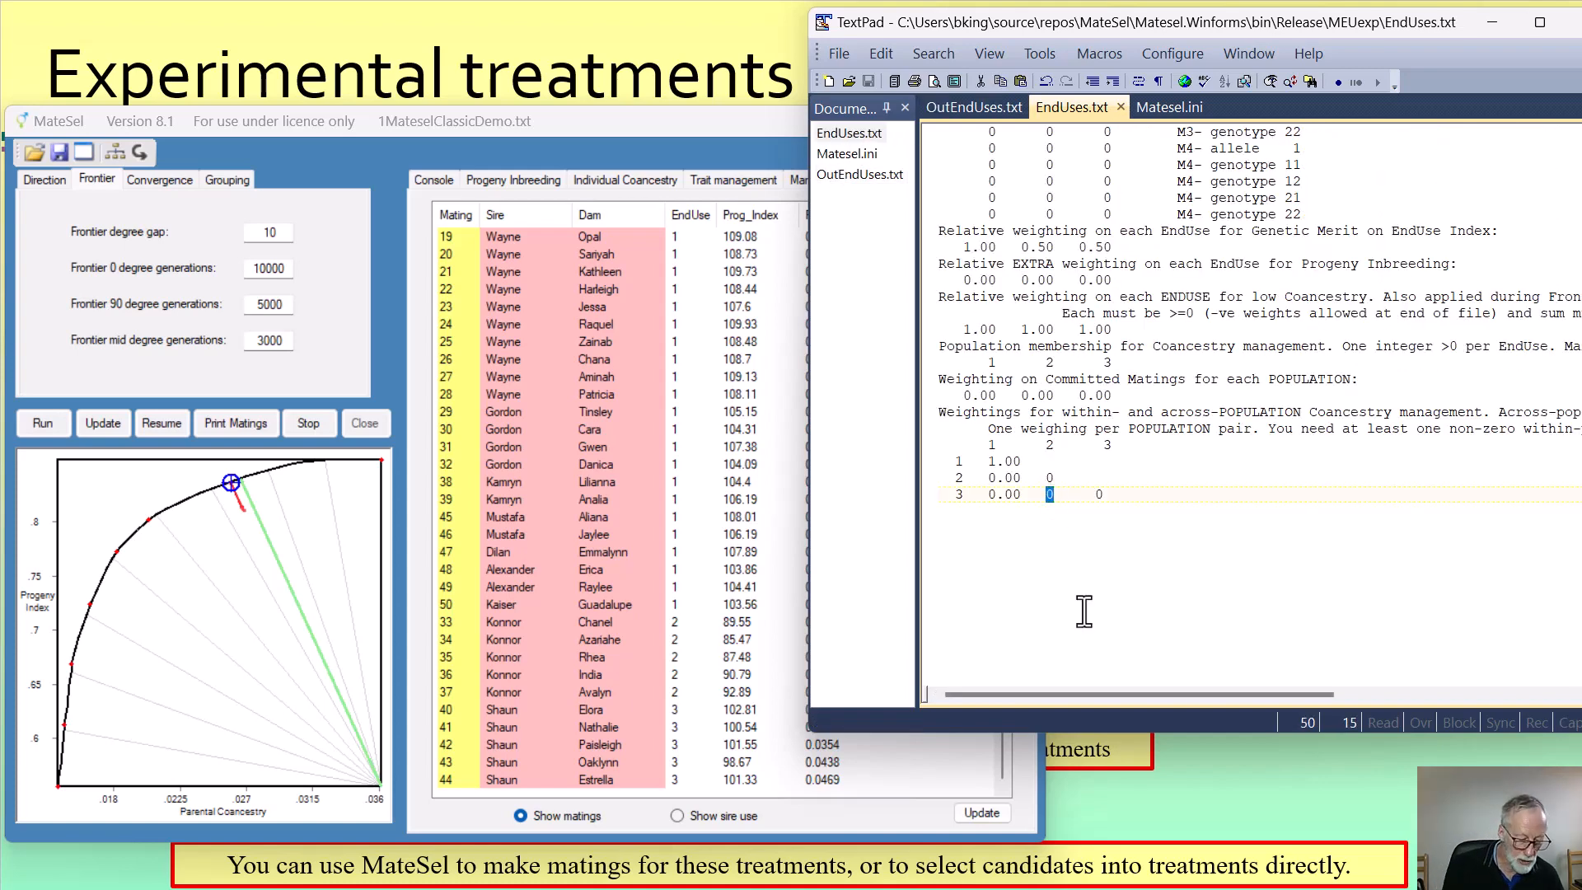
type("-0.")
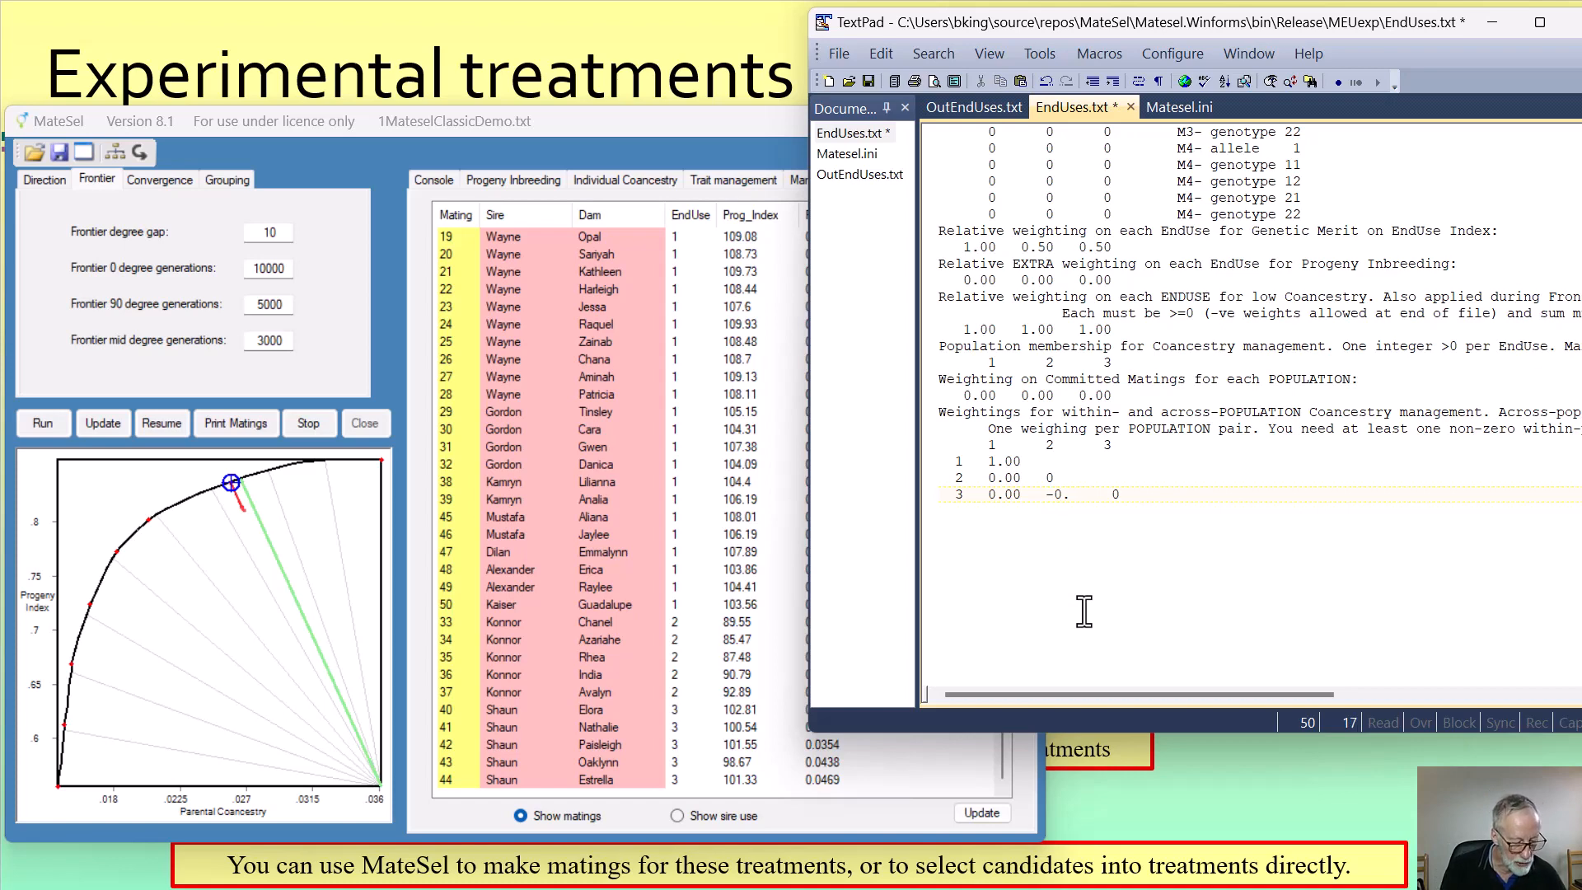
type("4")
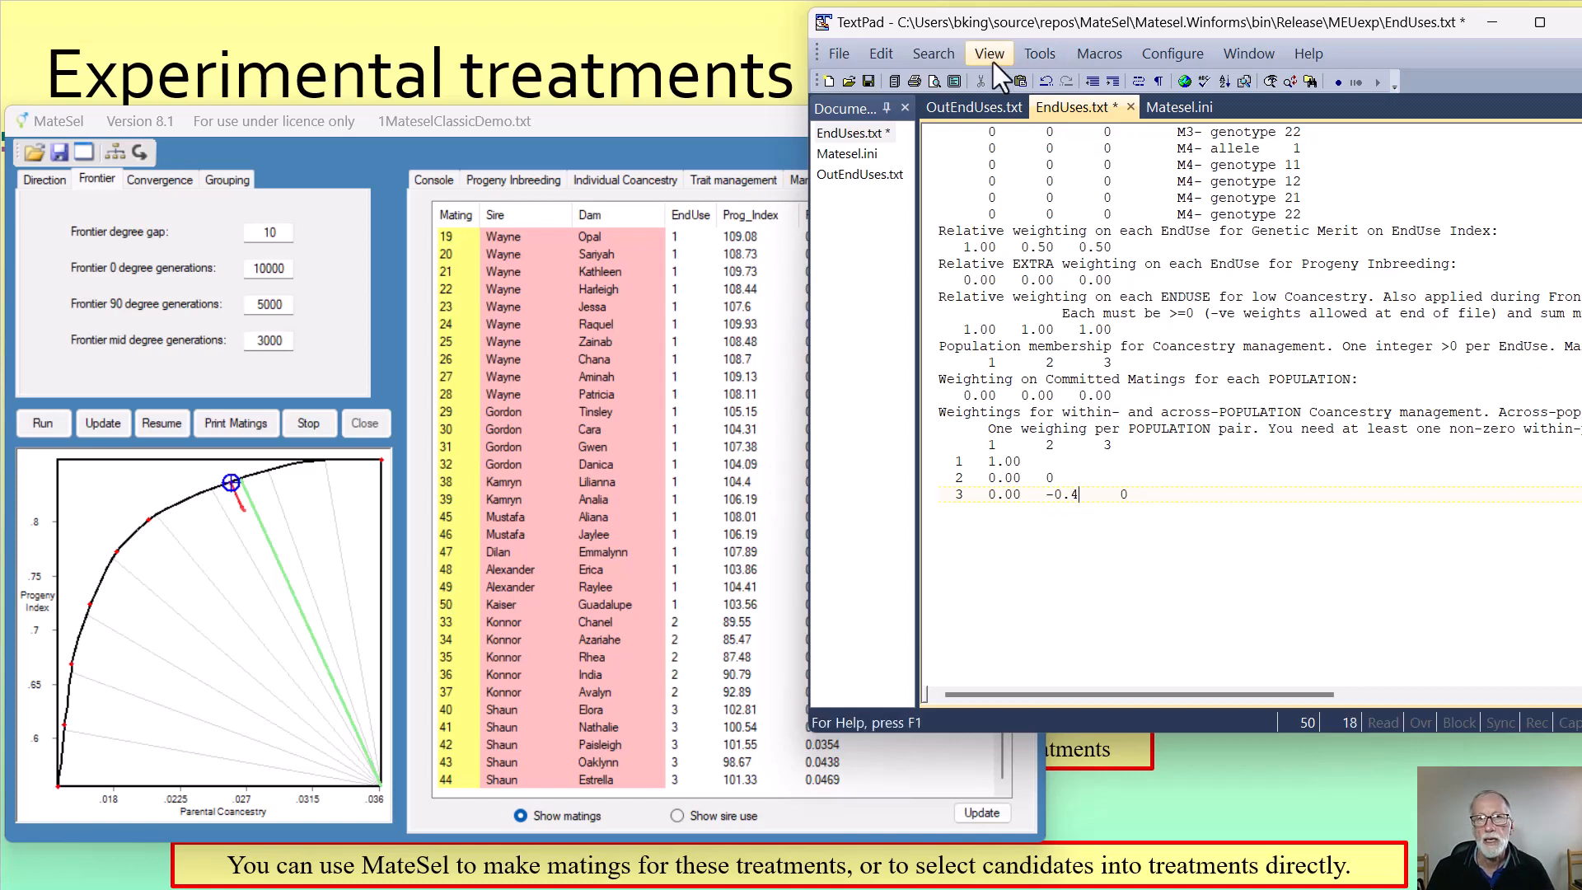
left_click(868, 81)
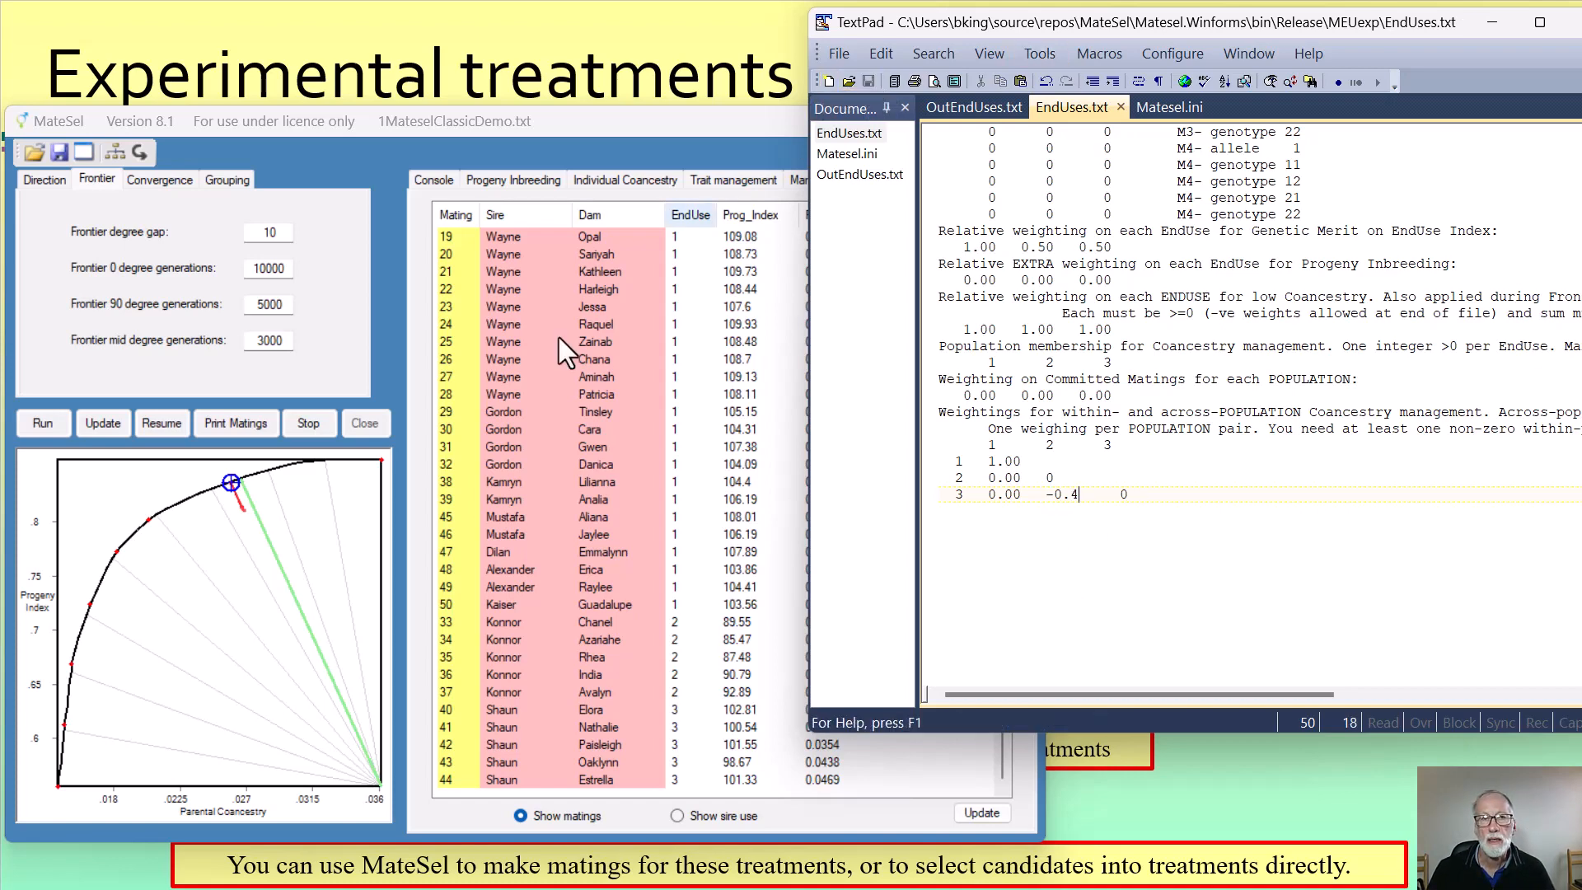
Resume the run in MateSel and refresh the mate selections list to show the EndUse 2 and 3 matings
left_click(172, 424)
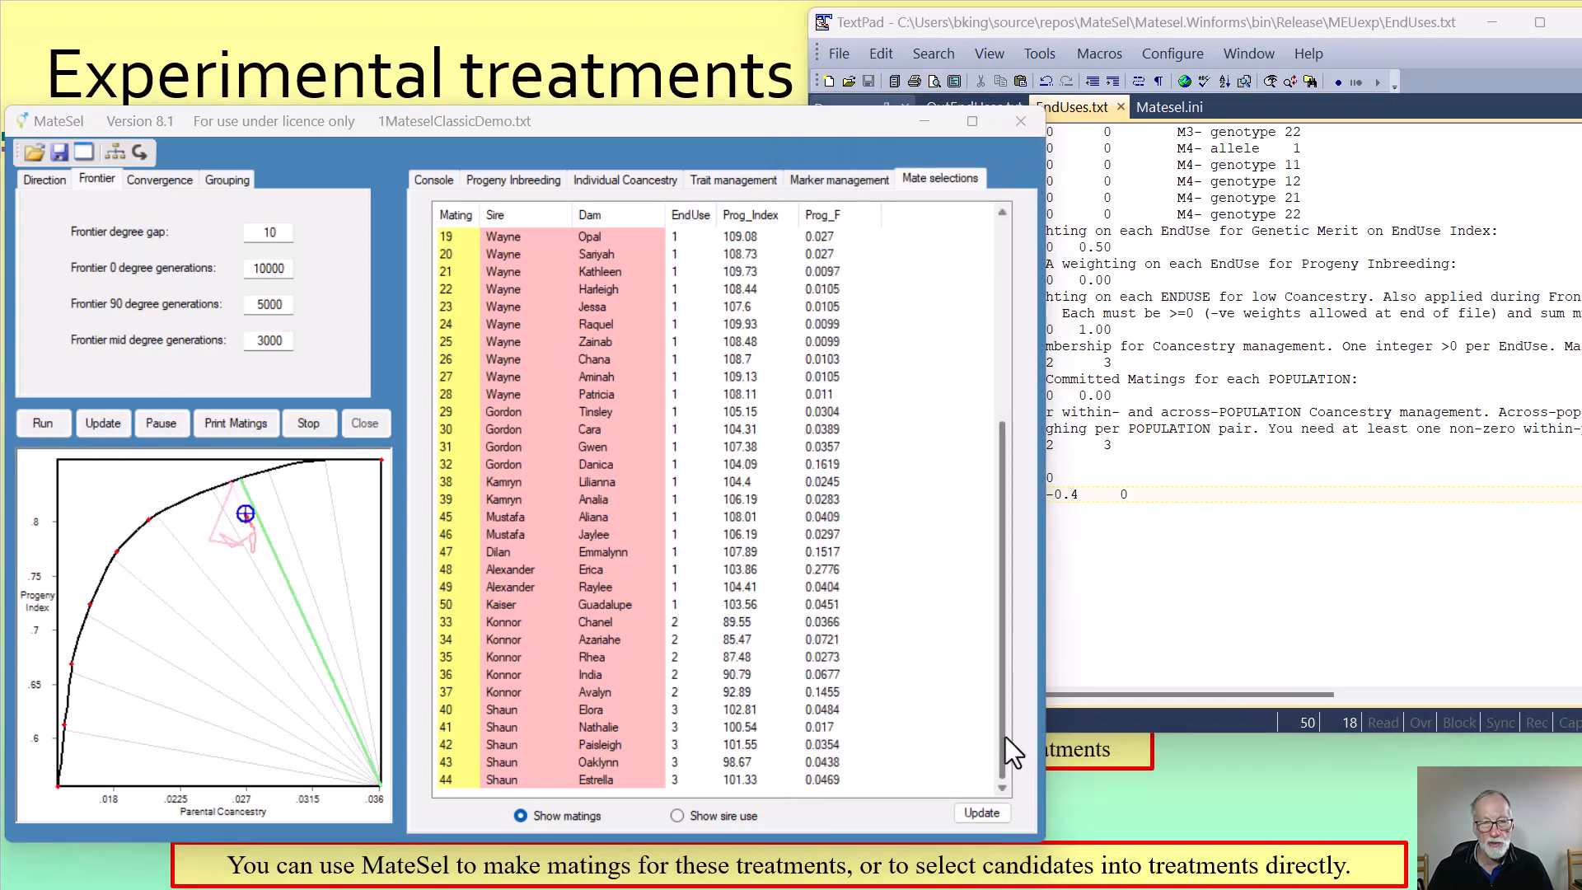
left_click(992, 810)
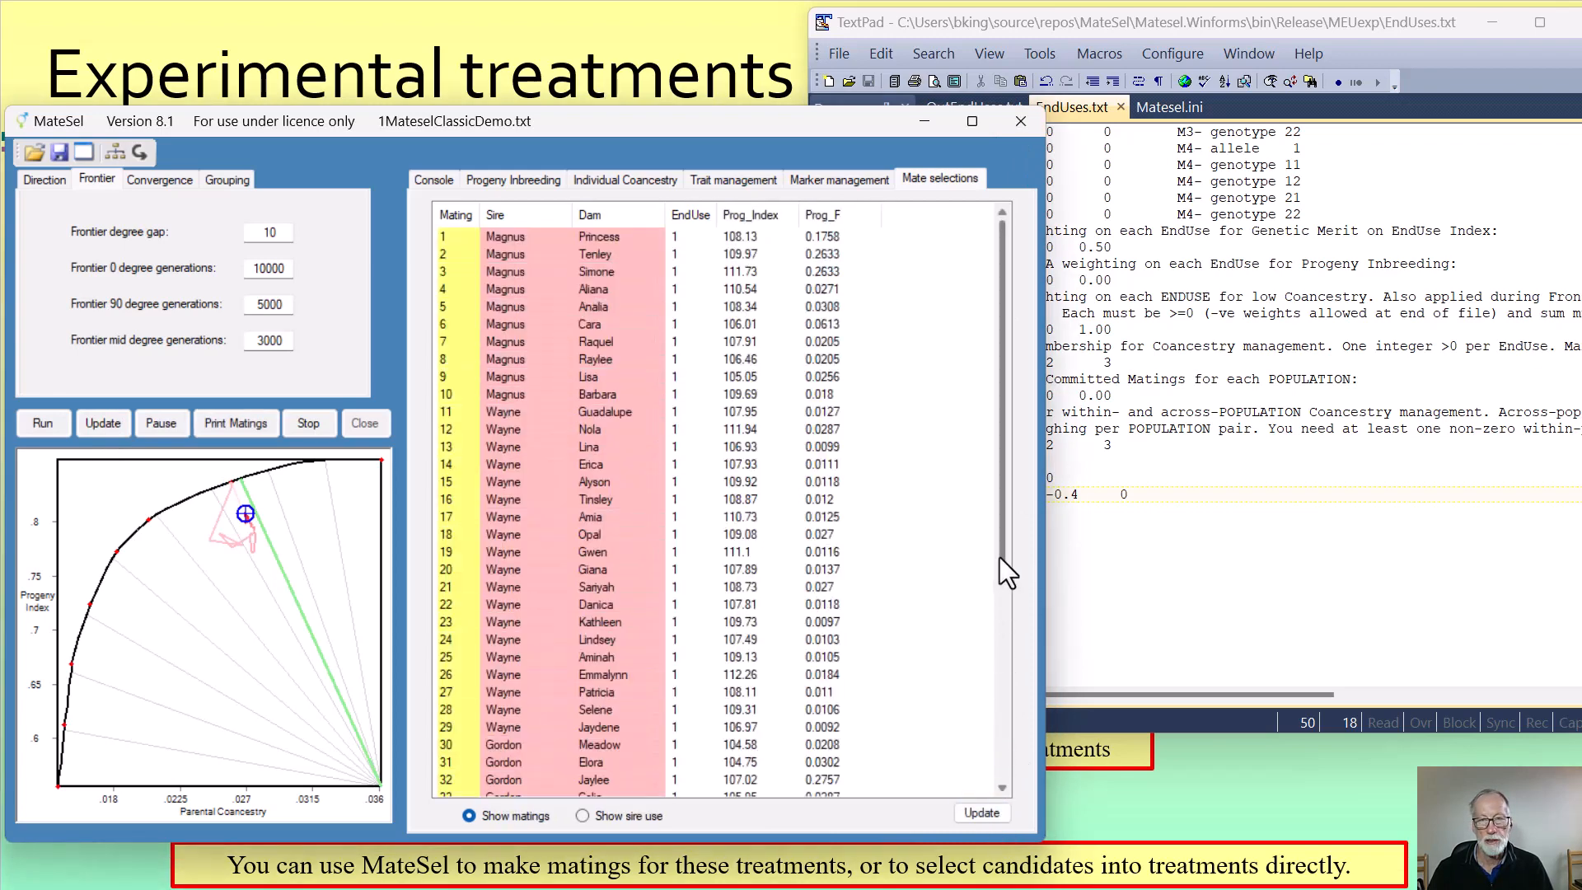
left_click_drag(1000, 557, 1002, 760)
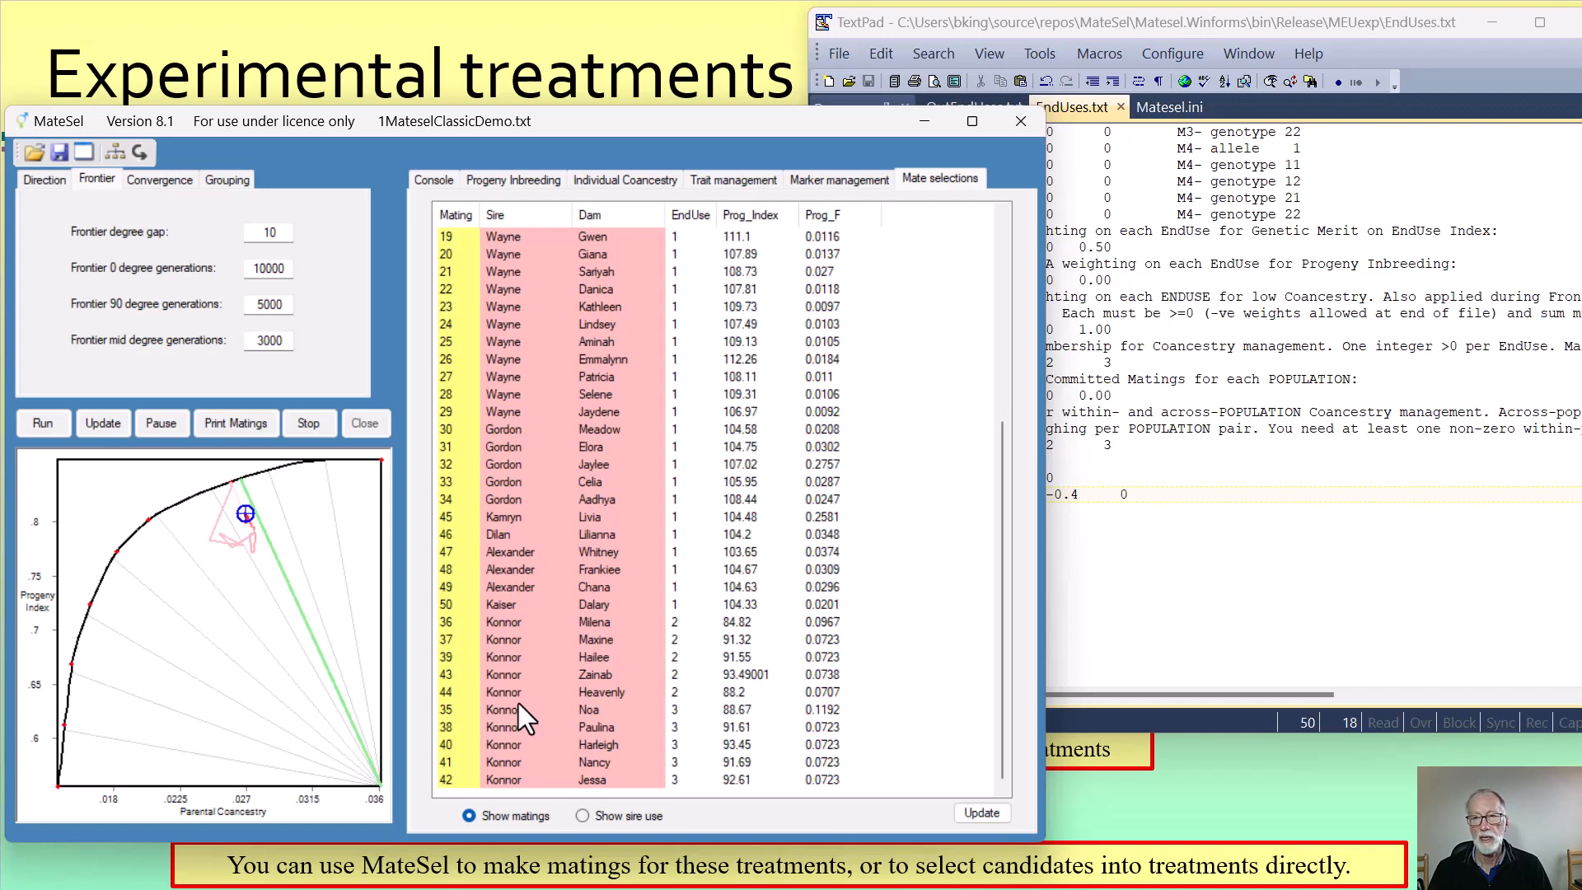
Switch to TextPad and check the updated OutEndUses.txt for BackFat means and the coancestry between populations 2 and 3
left_click(1278, 607)
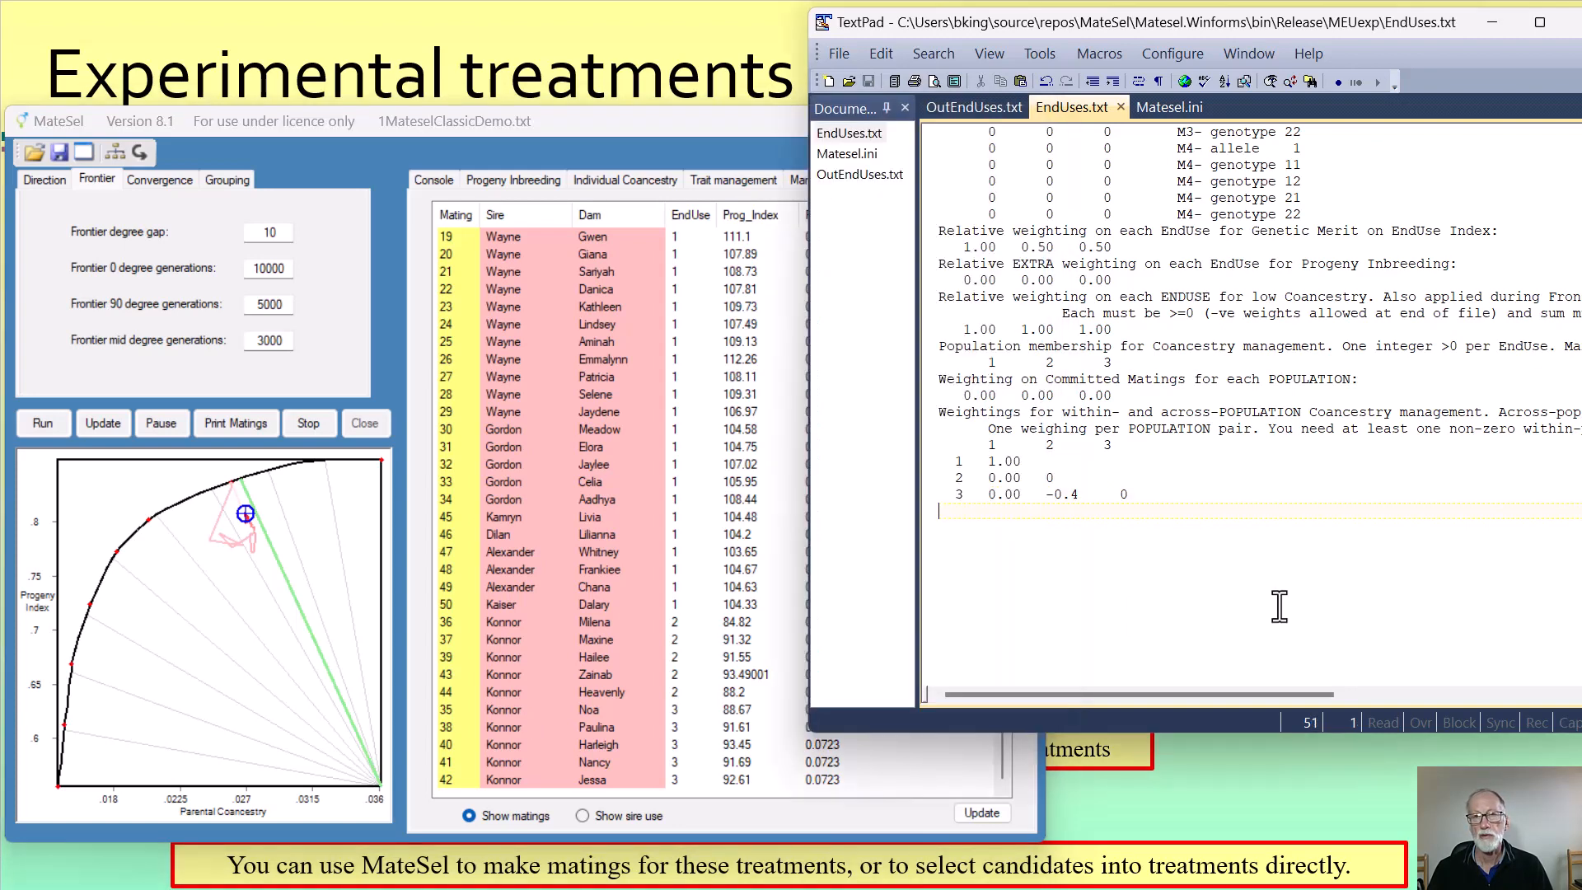
left_click(847, 175)
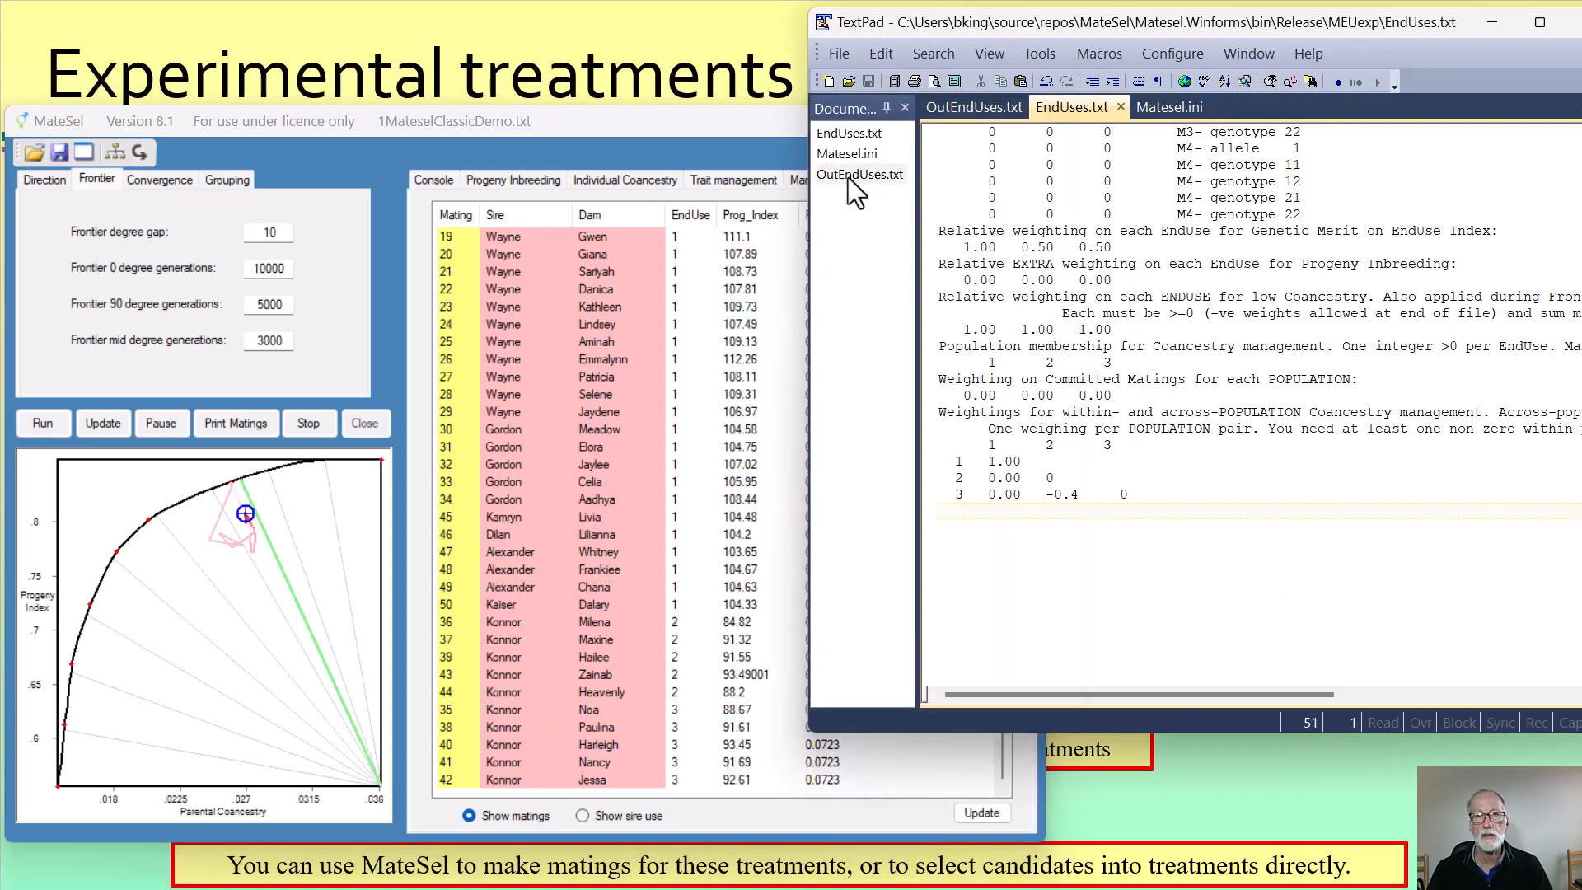
left_click(1277, 456)
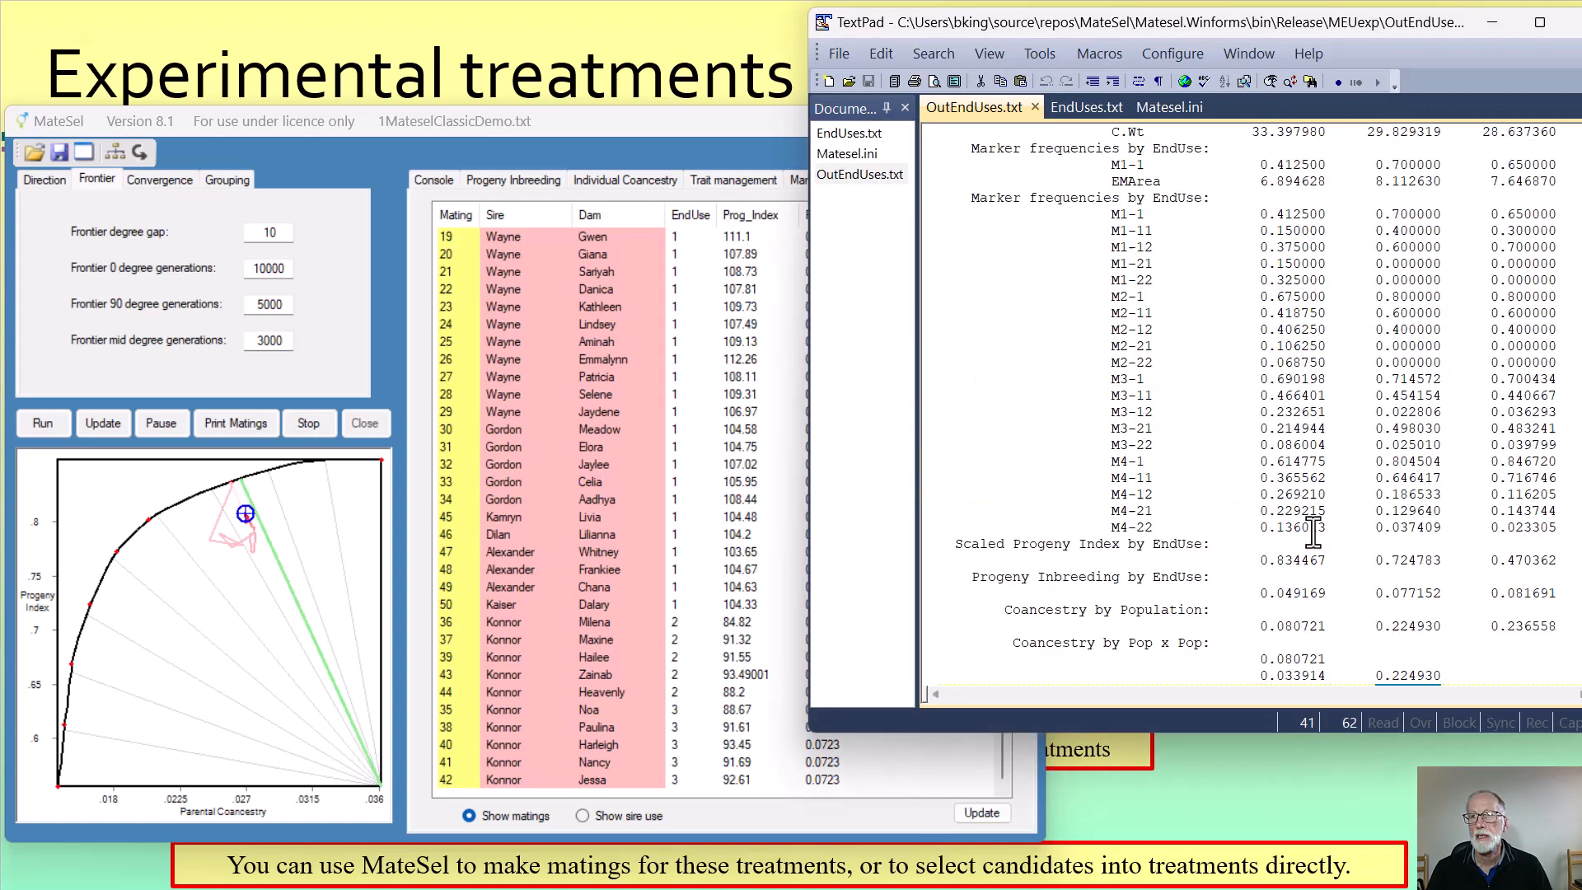
scroll(1370, 247, "up", 3)
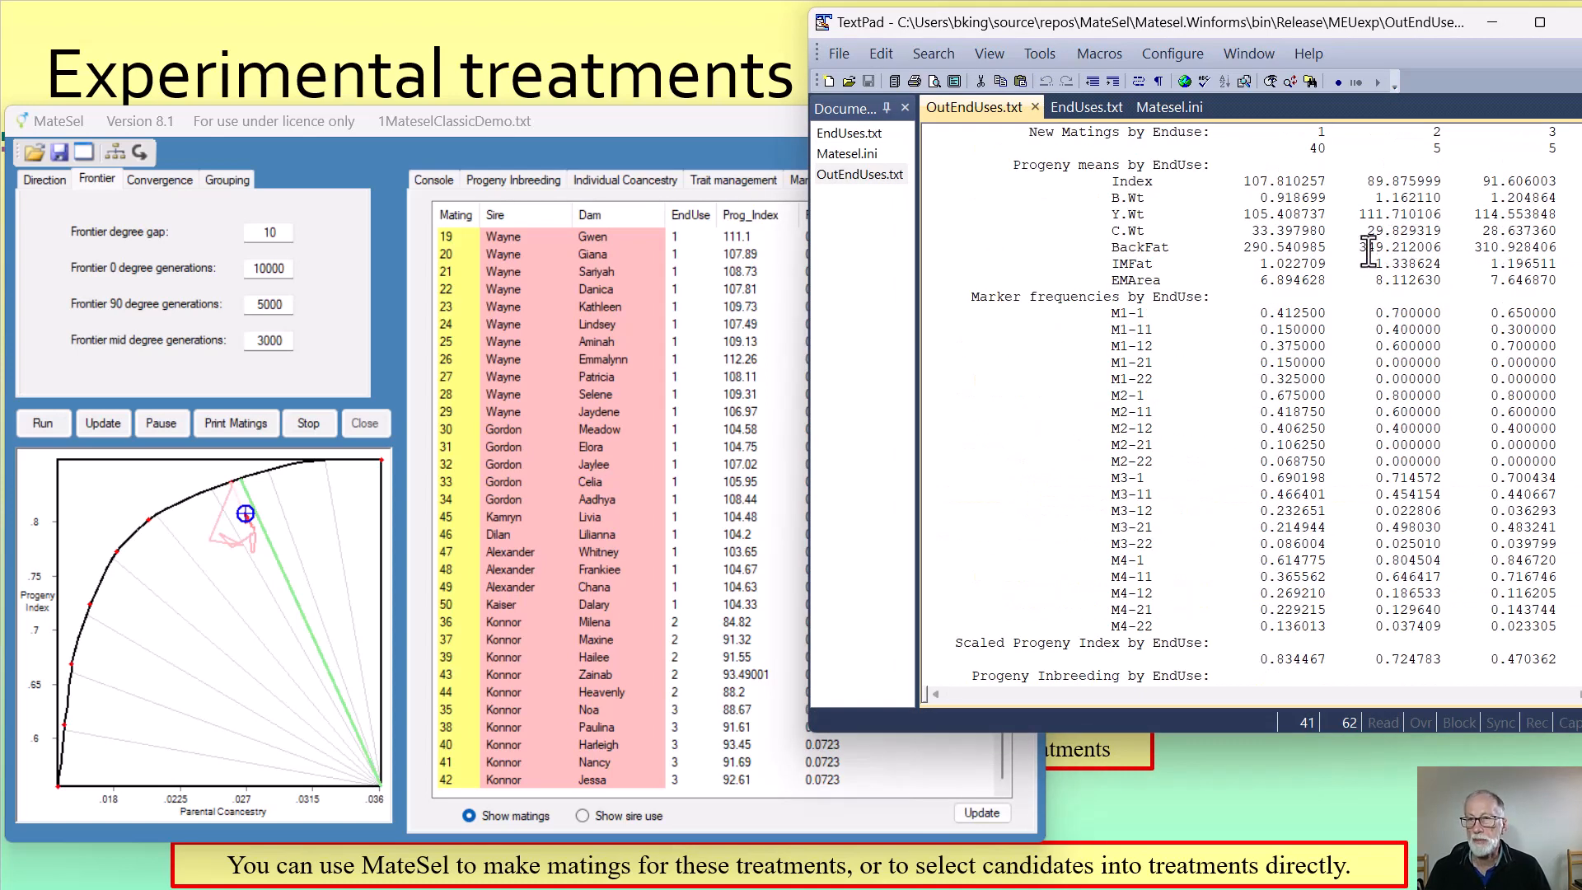
scroll(1527, 247, "down", 7)
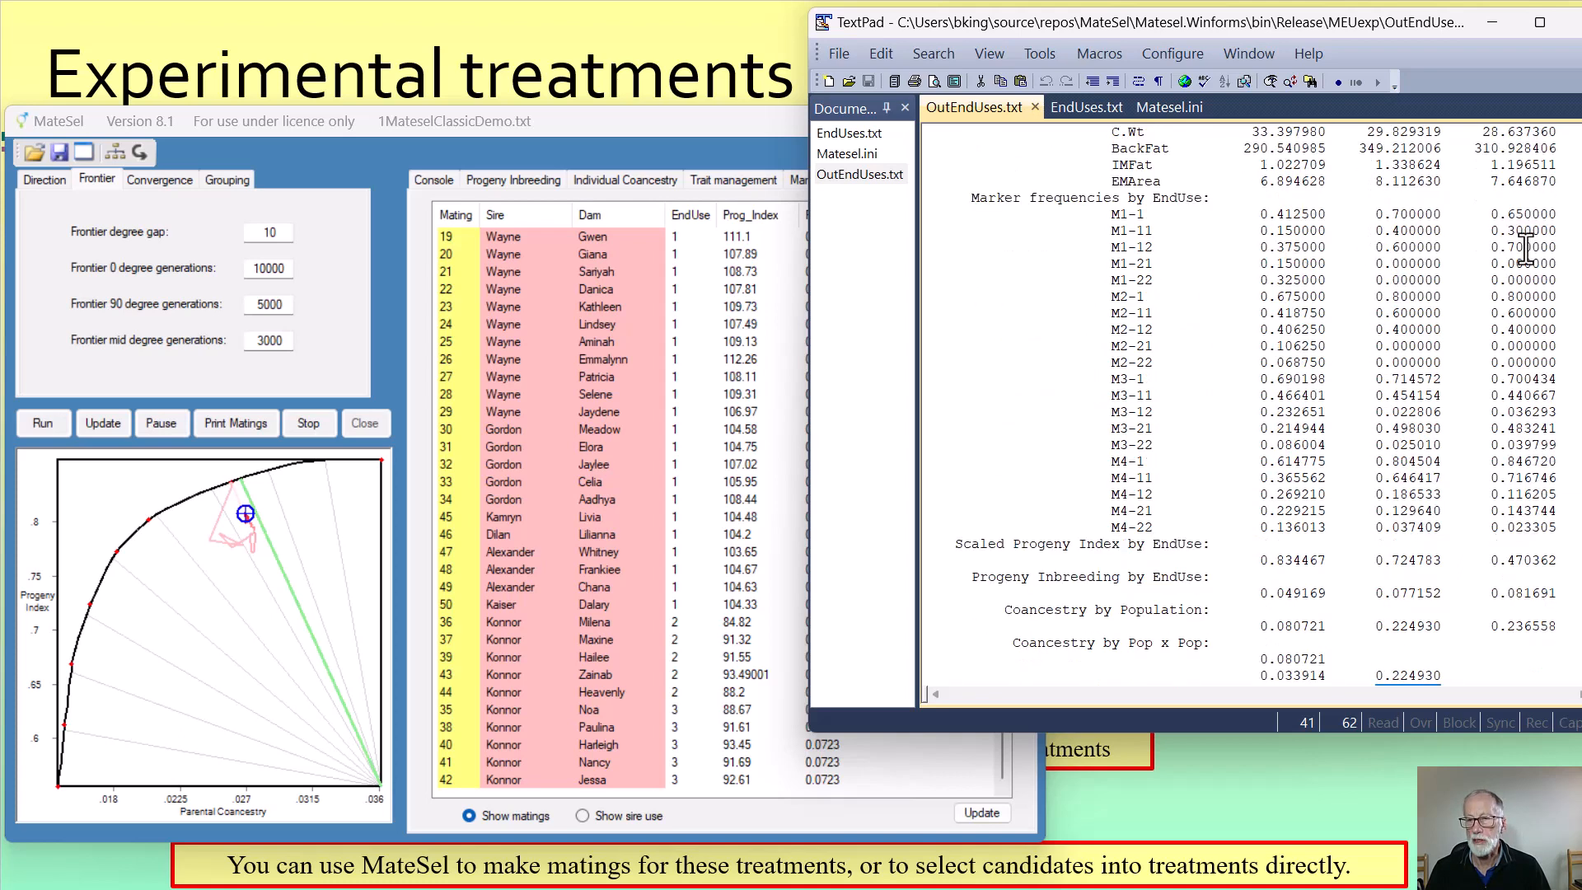
double_click(1425, 445)
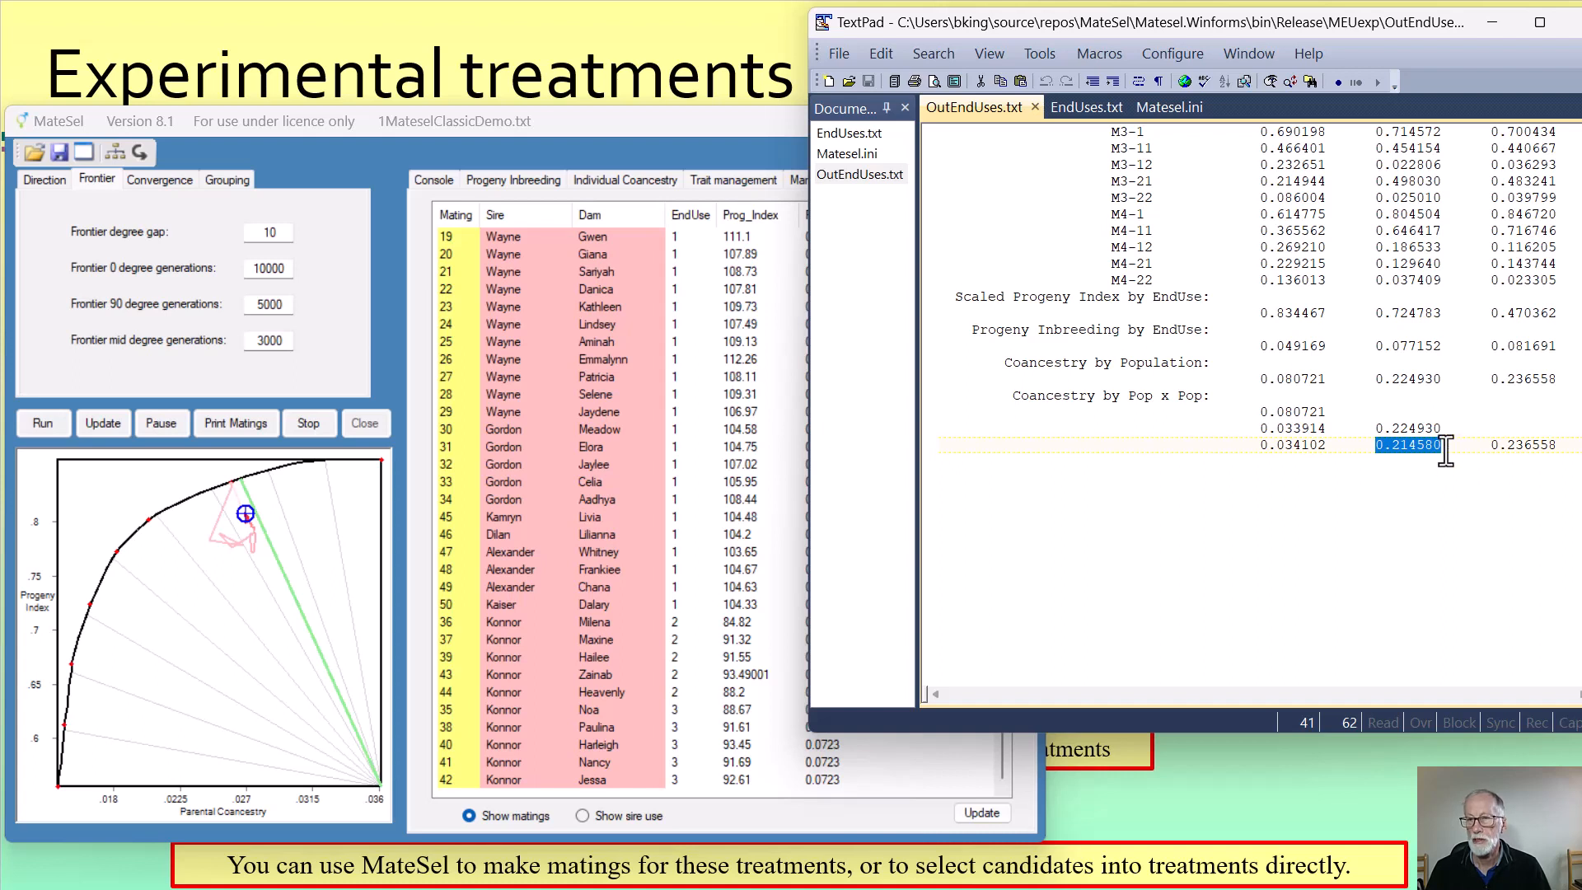
left_click_drag(1441, 445, 1374, 445)
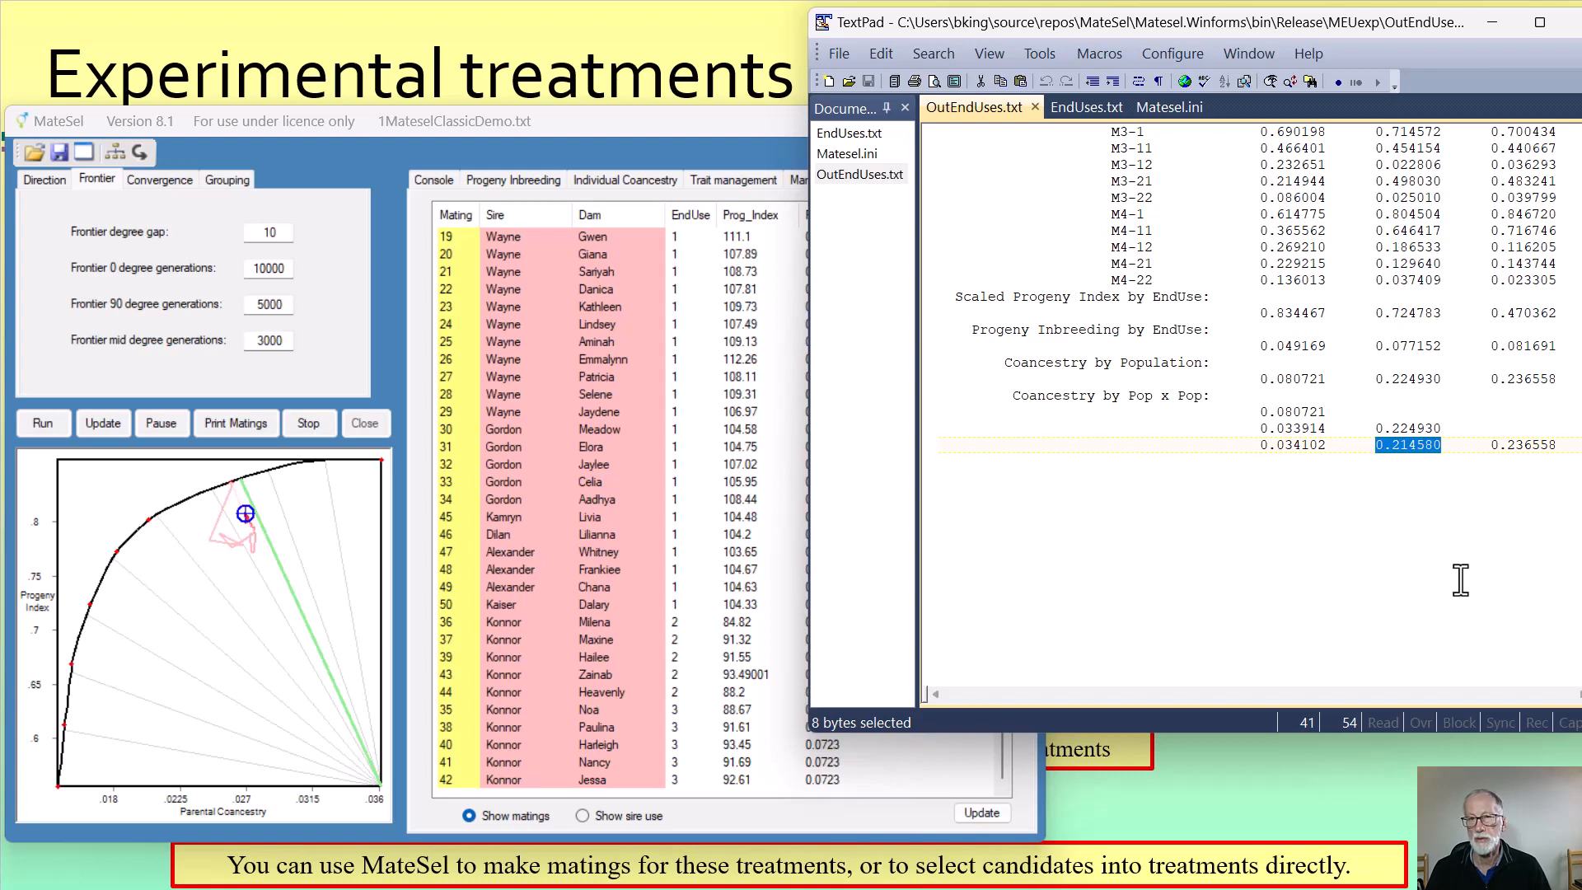
Save the coancestry weighting for populations 3 and 2 as -0.075 in EndUses.txt and resume the MateSel run
left_click(856, 132)
left_click(1071, 494)
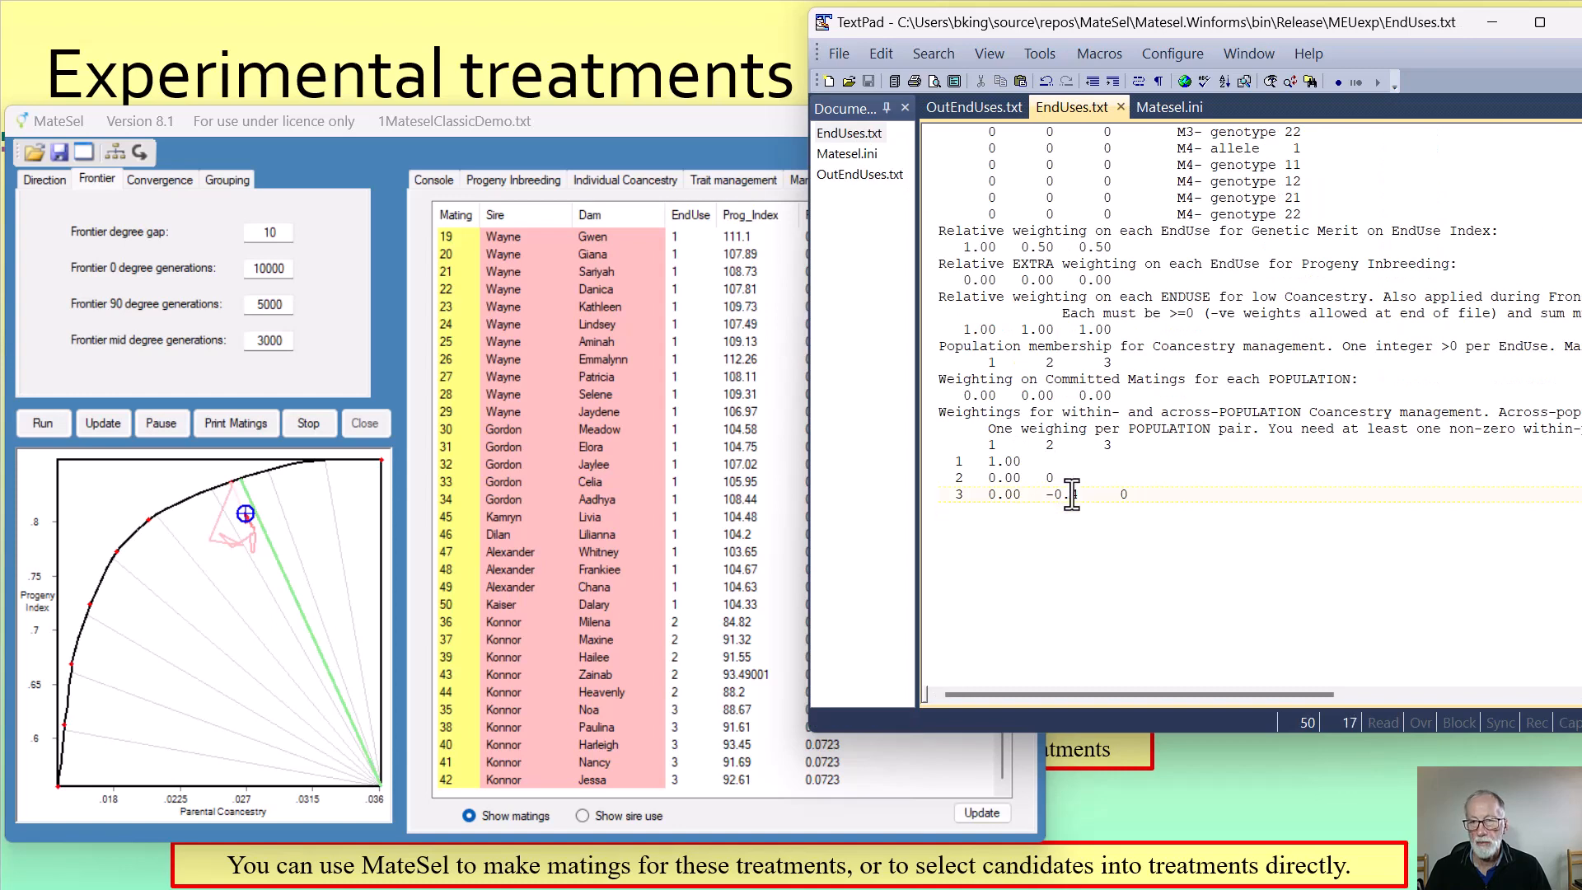
left_click_drag(1071, 494, 1080, 494)
type("0")
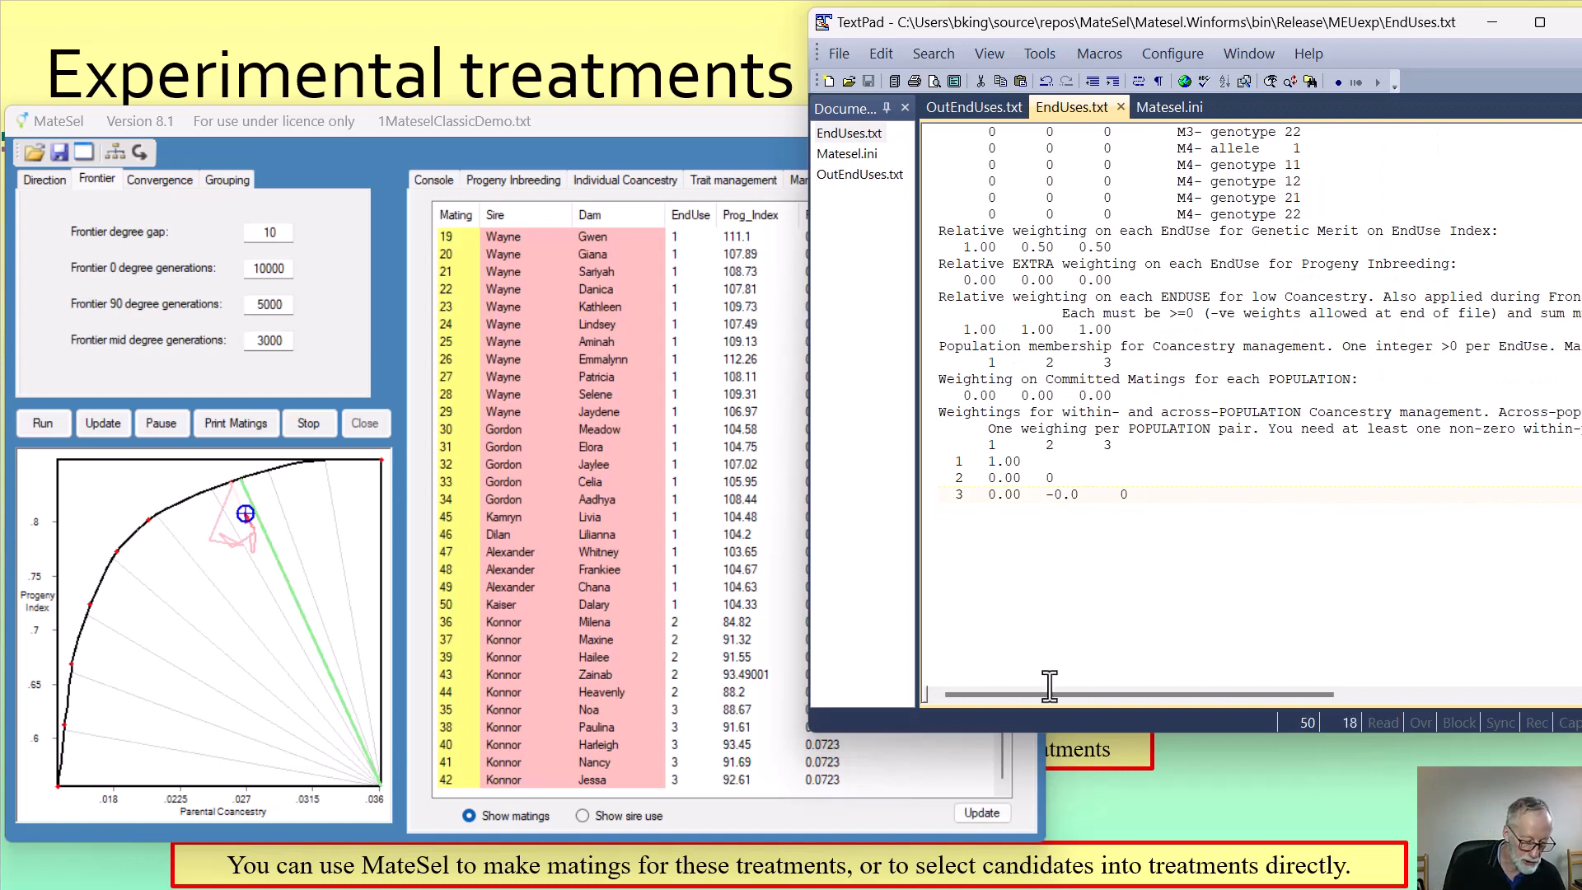
type("75")
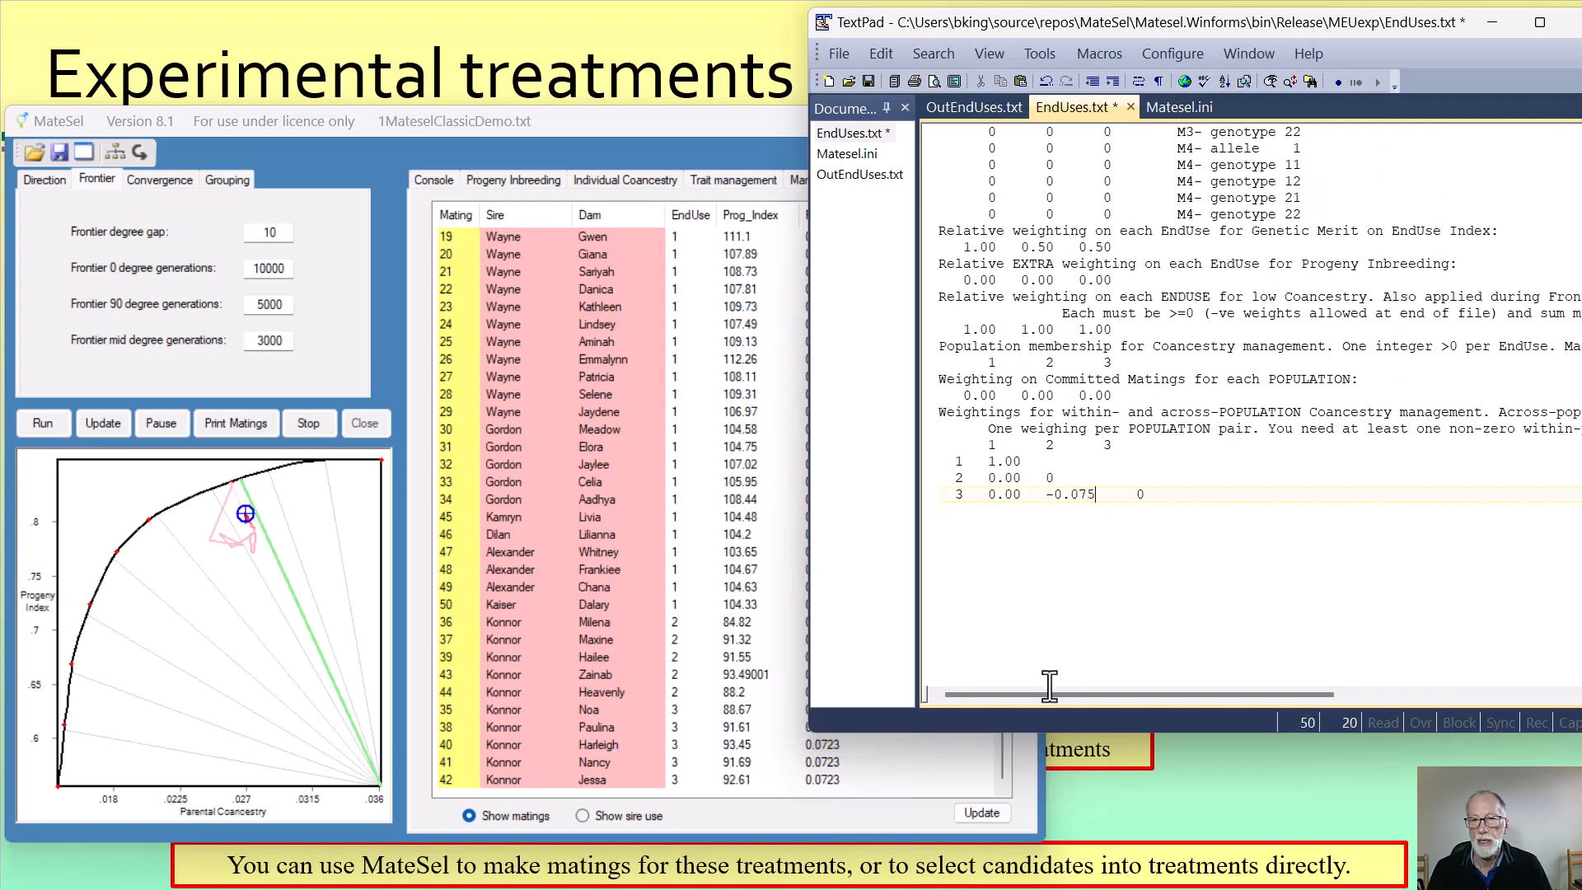
left_click(870, 80)
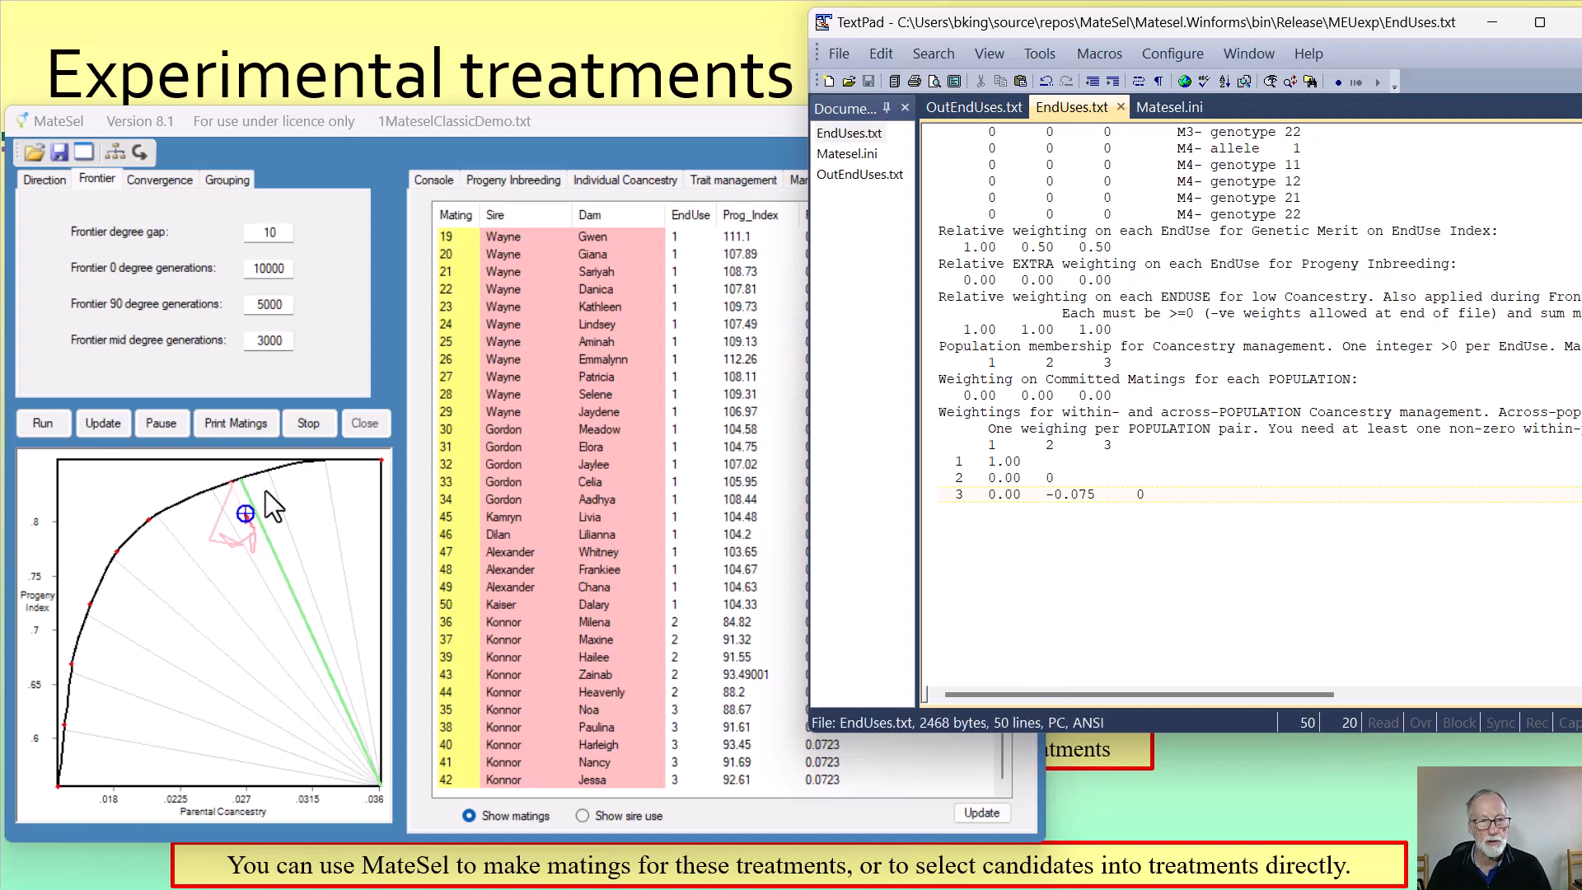
left_click(171, 427)
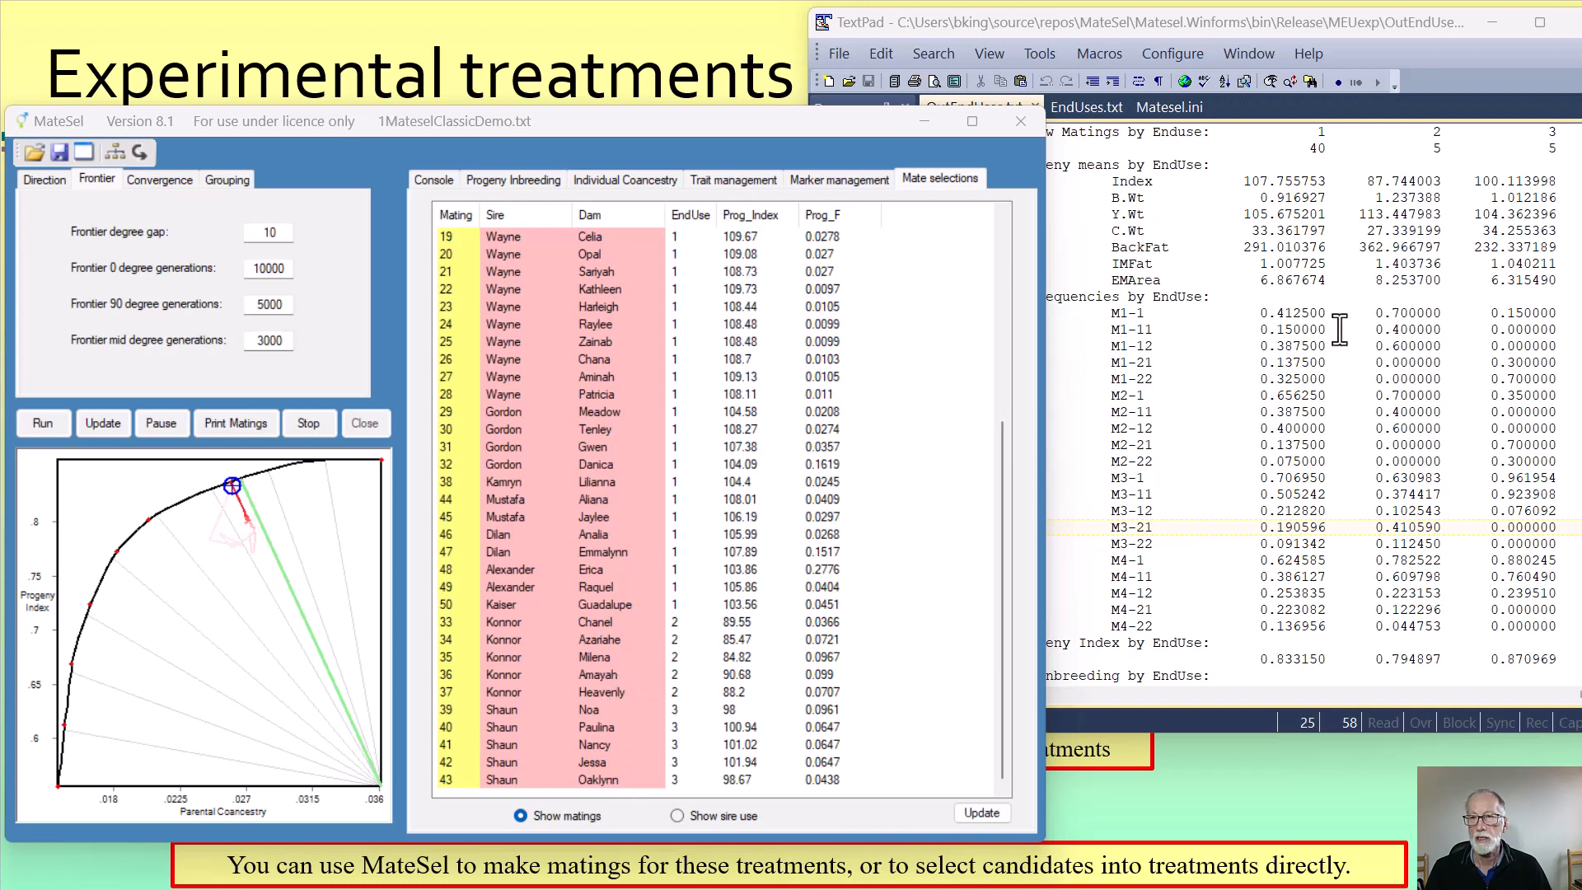
Compare the BackFat means of EndUses 2 and 3 with their across-population coancestry in the refreshed OutEndUses.txt
left_click(1315, 327)
scroll(1403, 284, "down", 6)
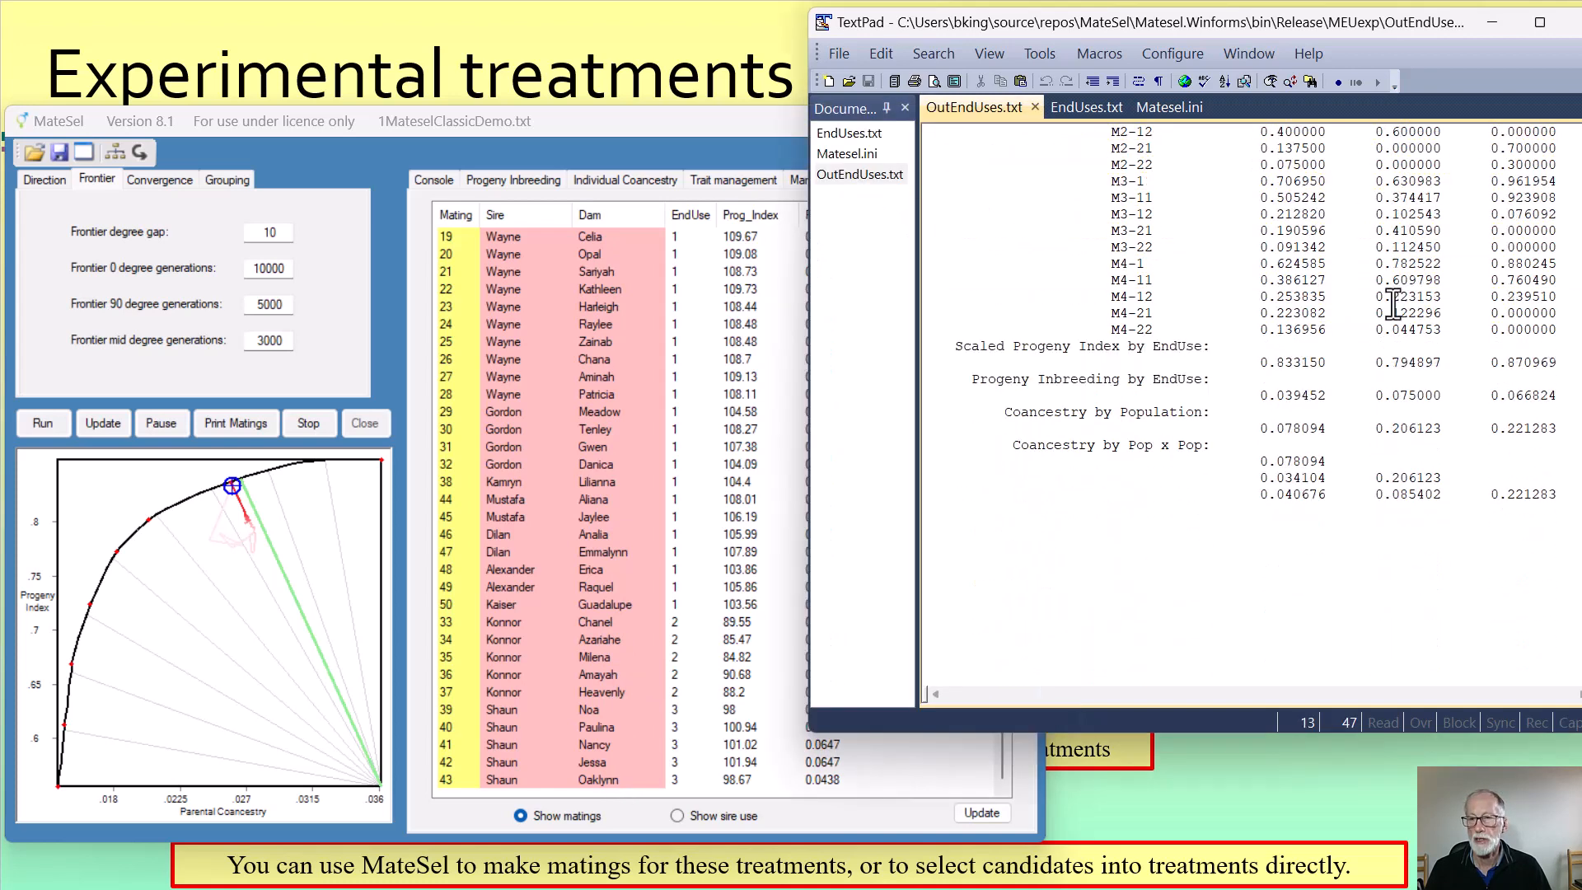
left_click_drag(1449, 499, 1375, 498)
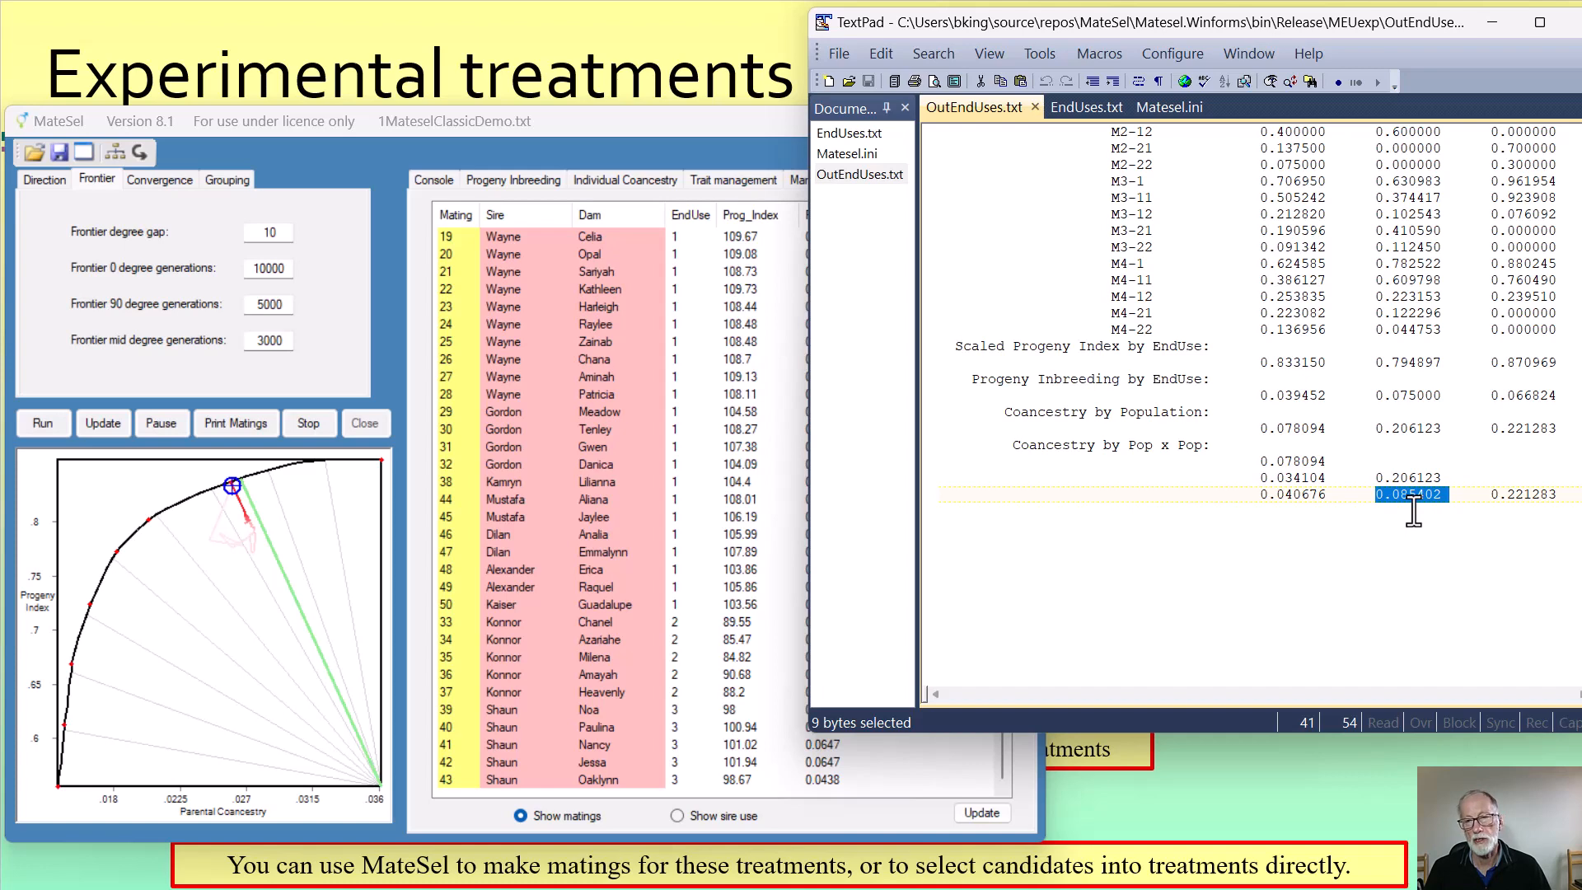
scroll(1414, 510, "up", 6)
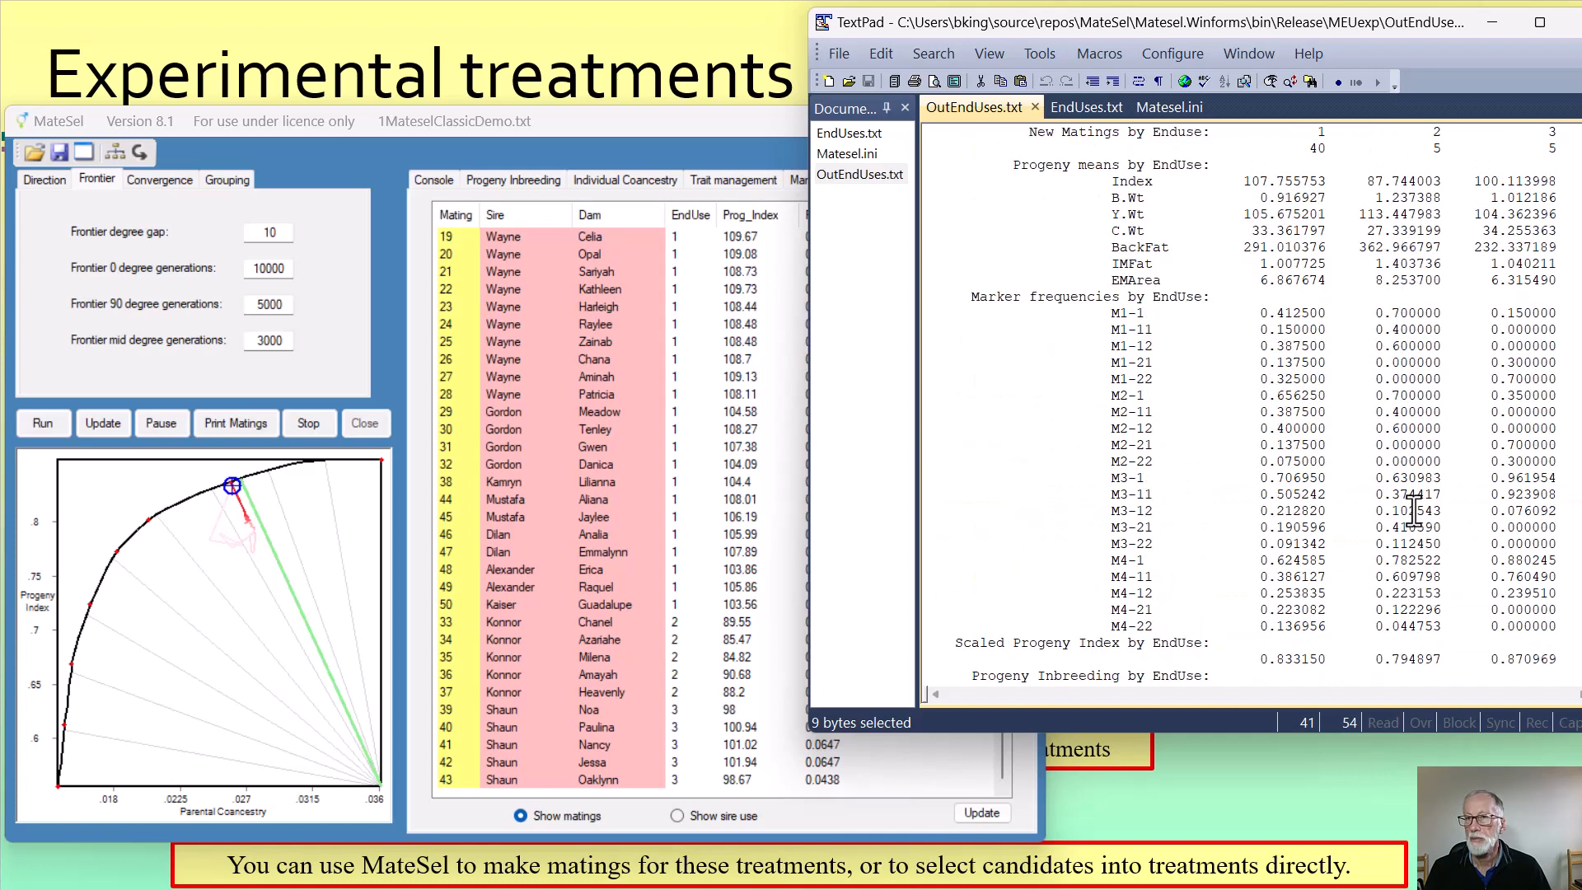
left_click_drag(1358, 248, 1565, 249)
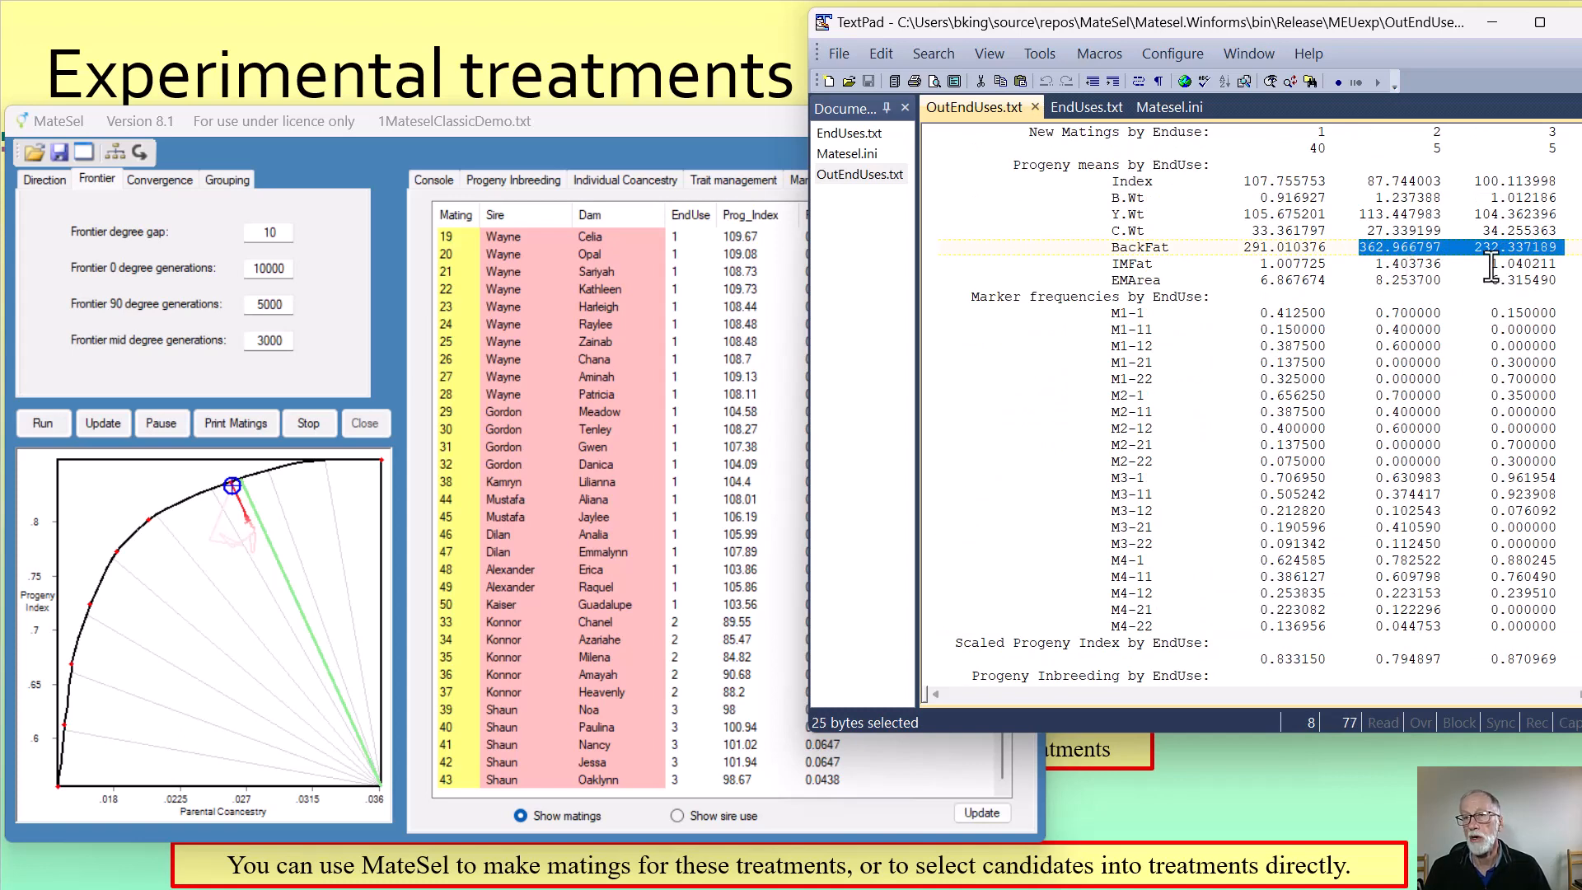
scroll(1491, 266, "down", 7)
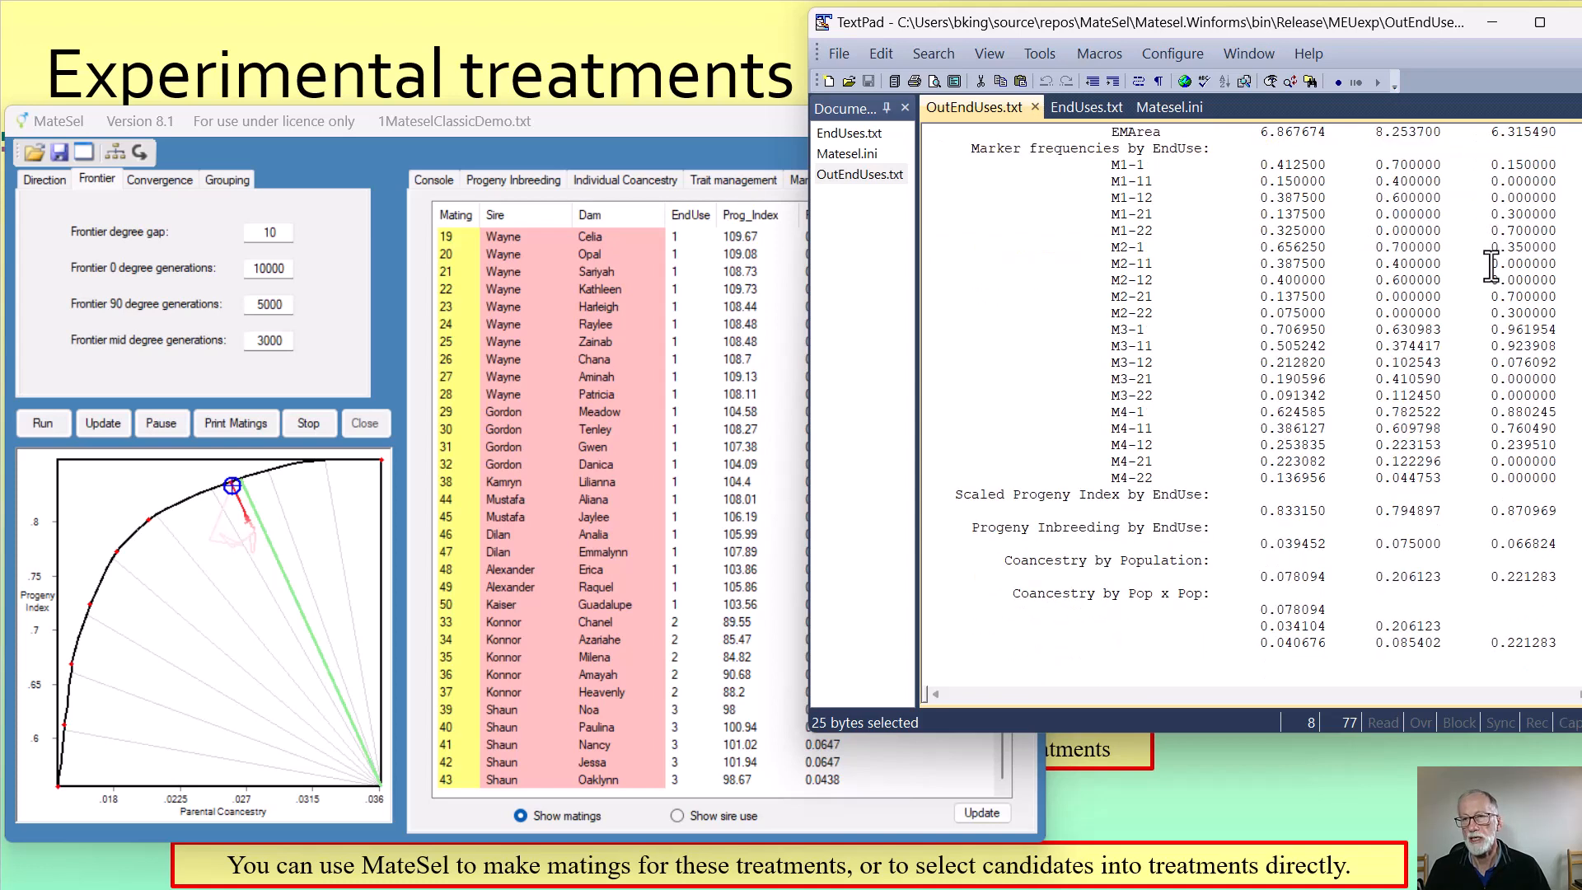
left_click_drag(1441, 445, 1367, 445)
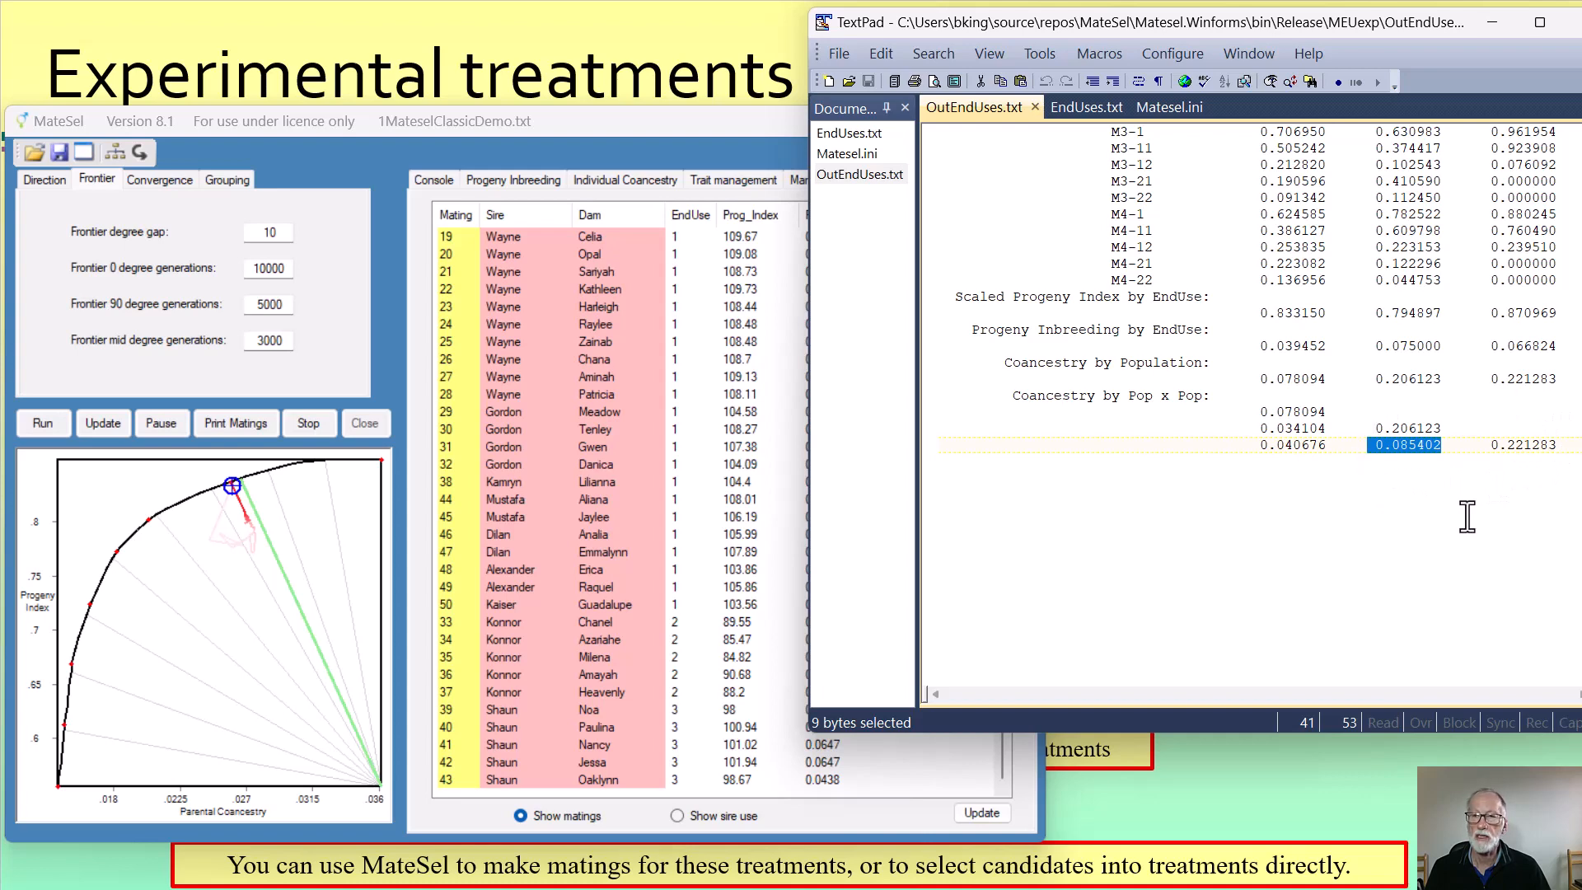
scroll(1466, 516, "up", 7)
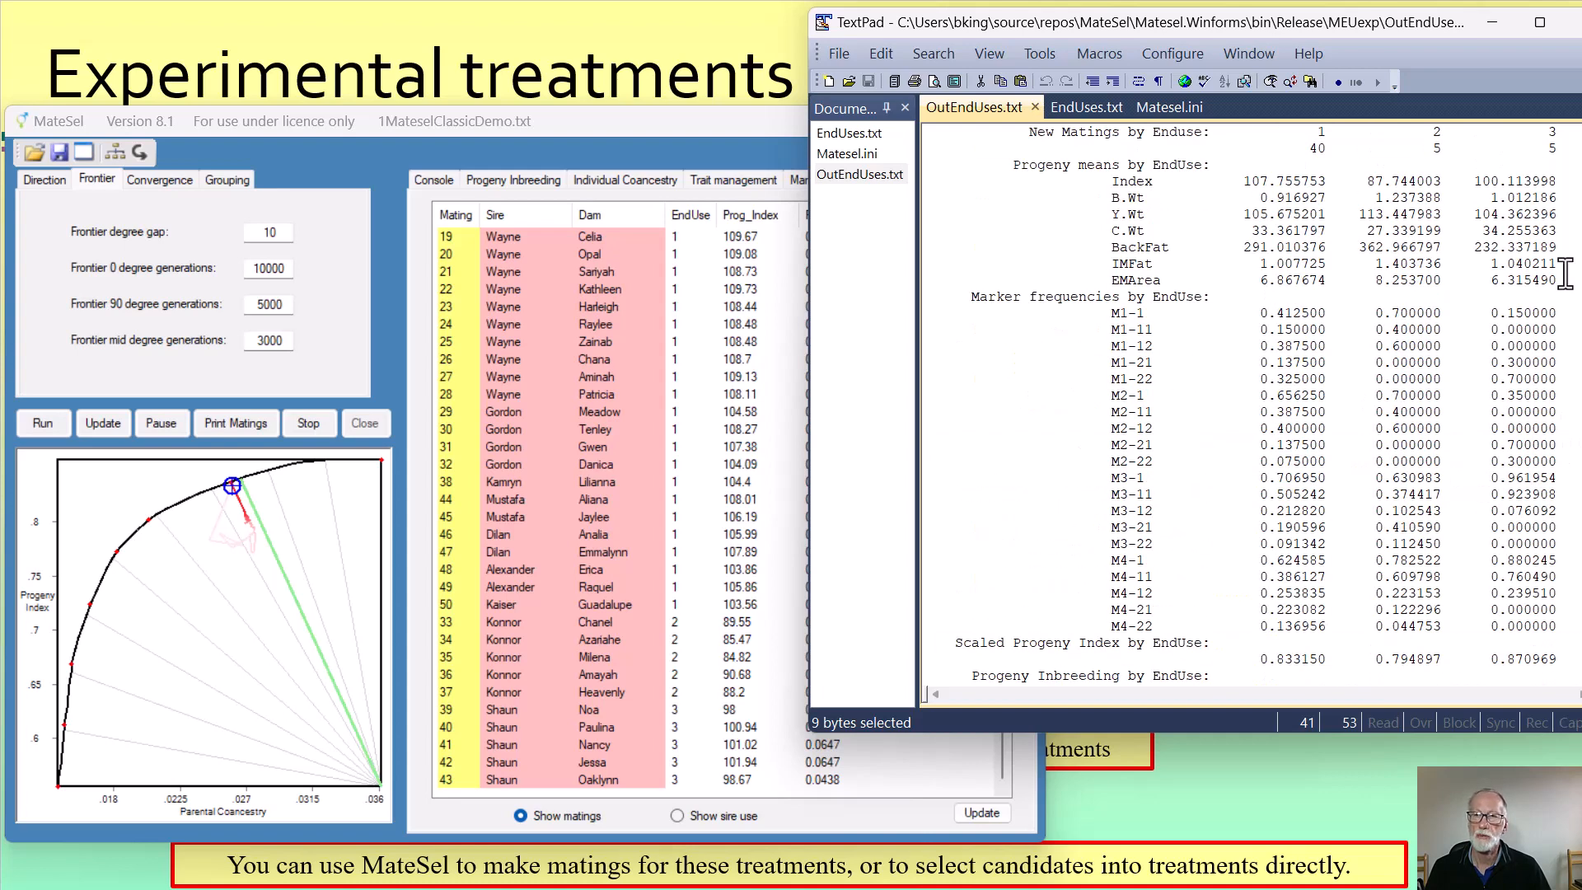